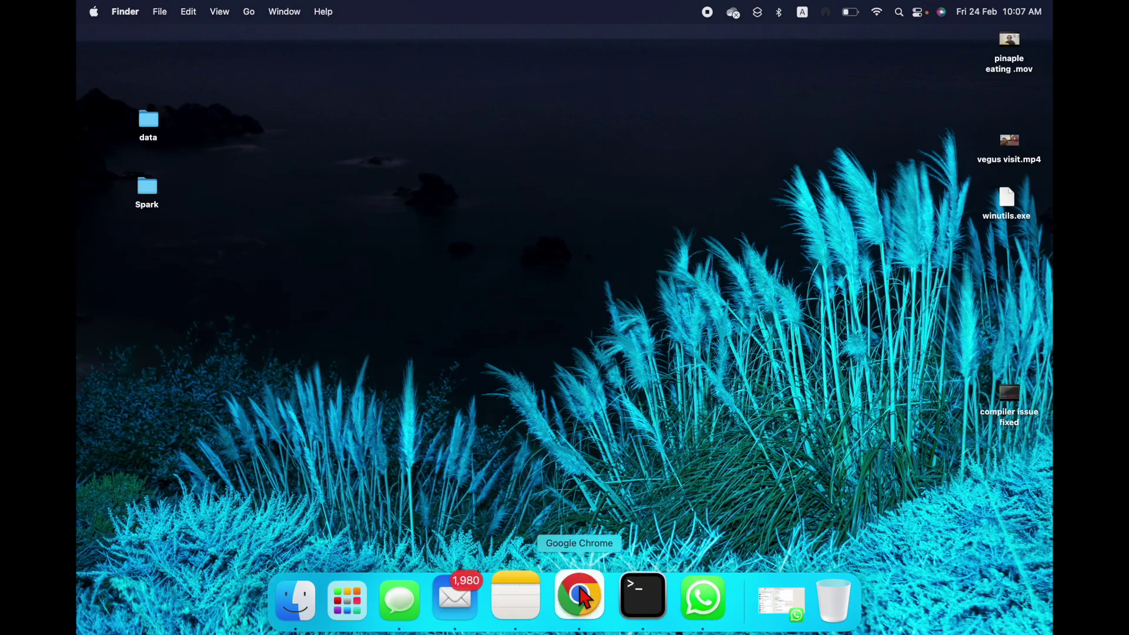
- Switch from Finder to the Chrome window using the Dock icon
click(579, 593)
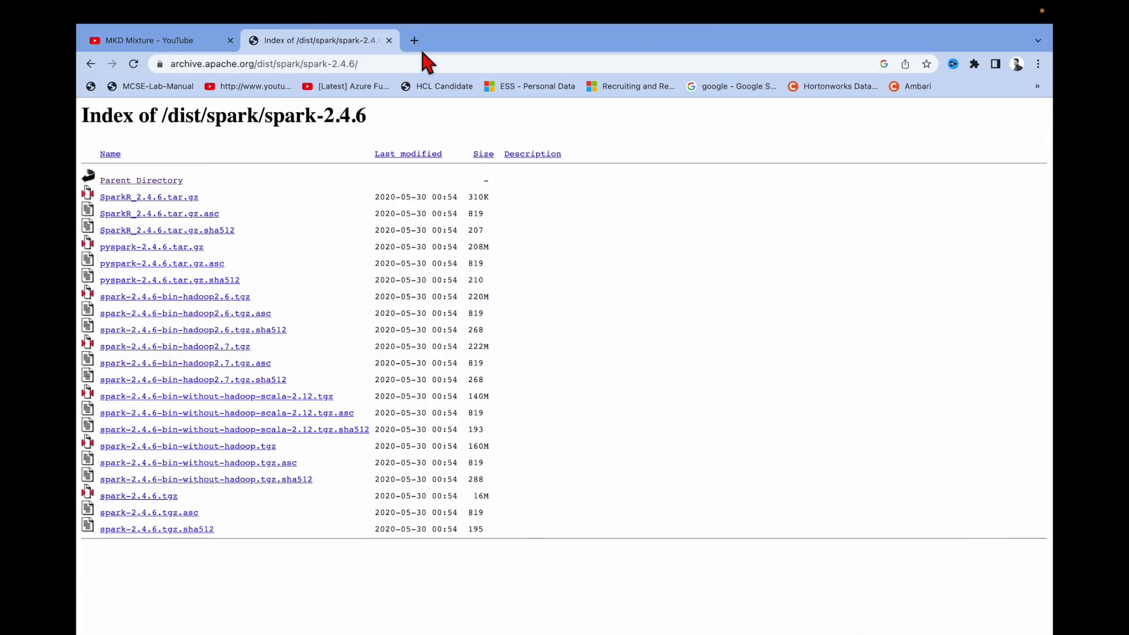
- Search 'spark' in a new tab and follow spark.apache.org's Download page to the release archives
click(420, 42)
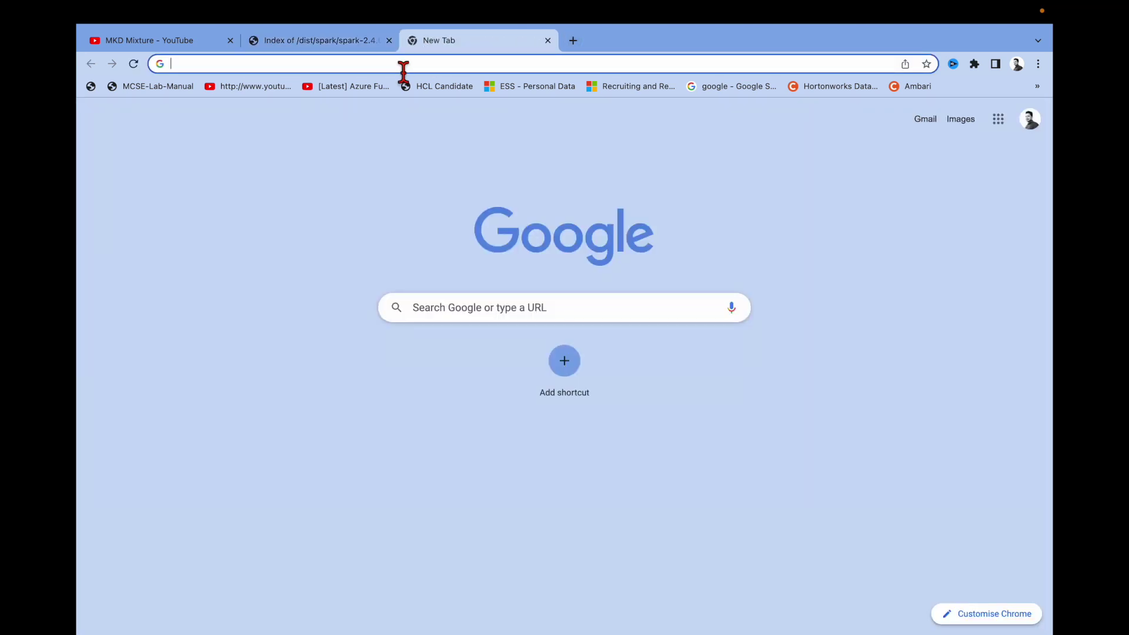
click(401, 67)
text(sp)
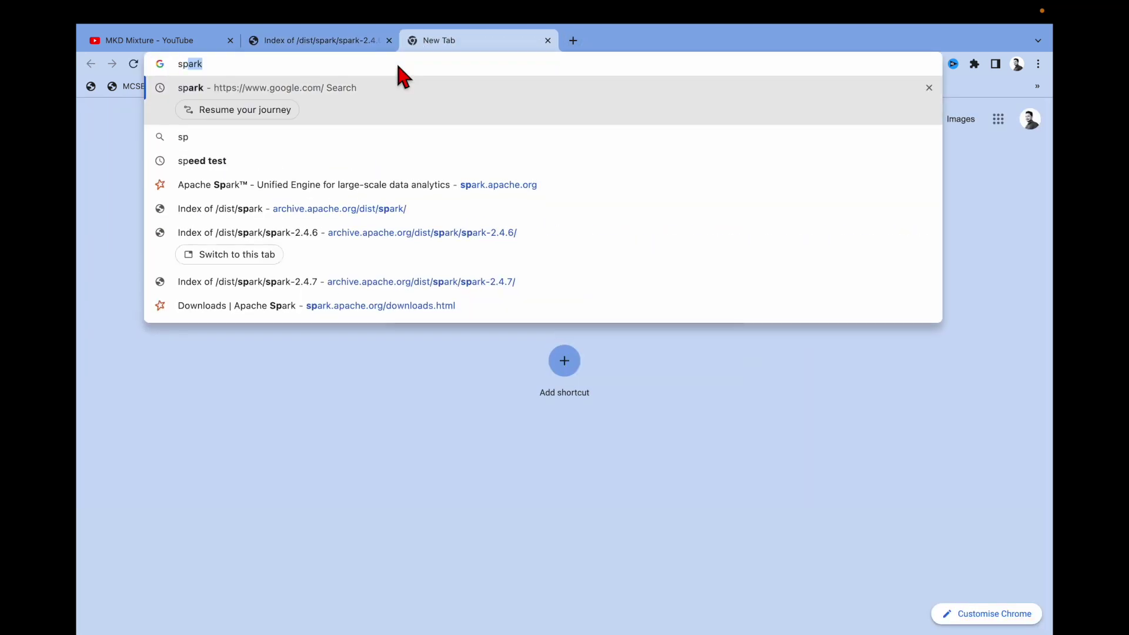
key(Return)
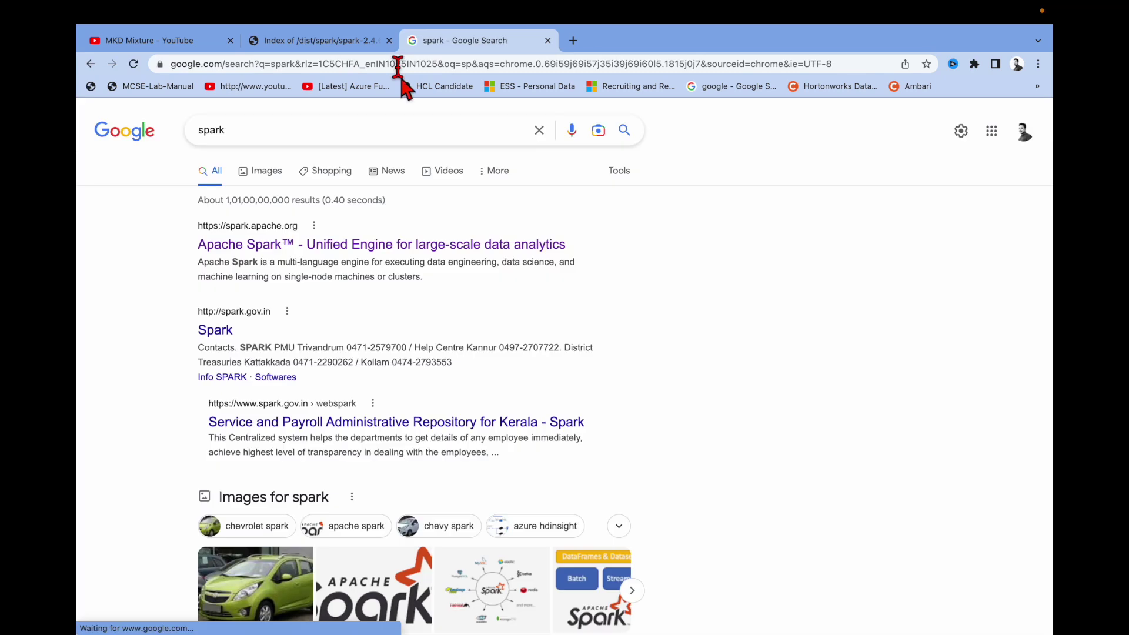
click(341, 253)
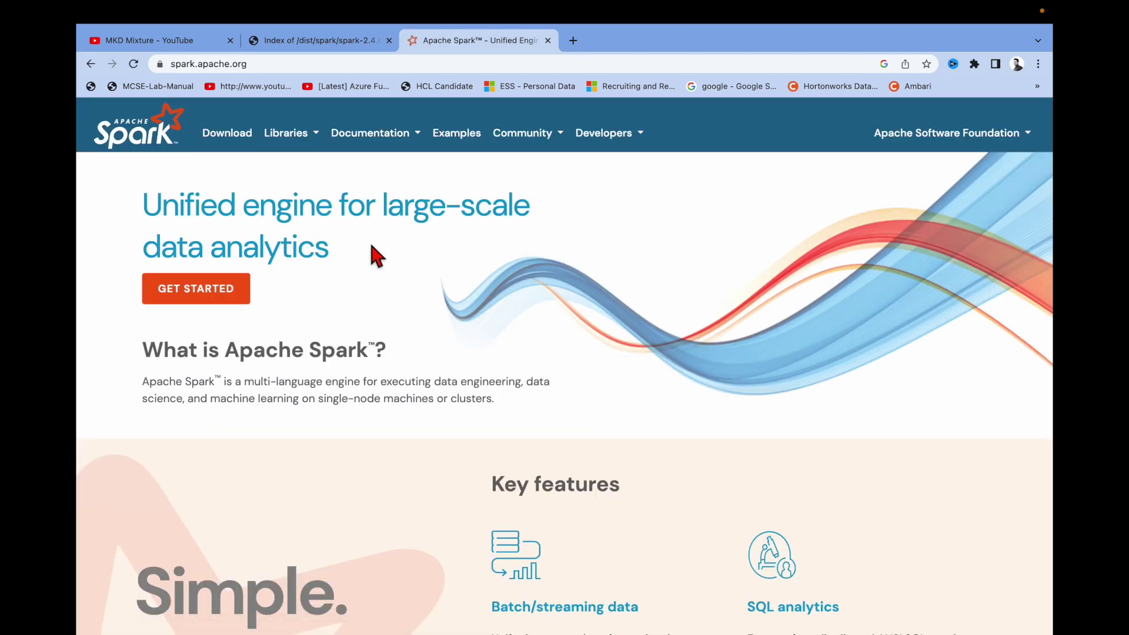
click(251, 154)
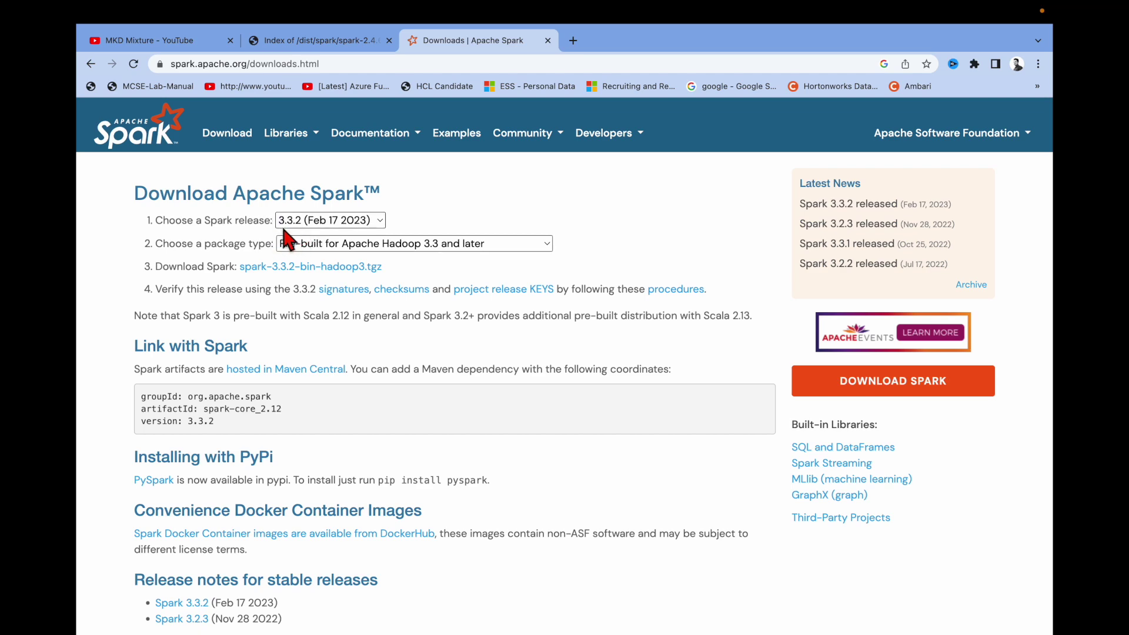
scroll(418, 380, down, 1)
scroll(418, 380, down, 2)
scroll(417, 379, down, 2)
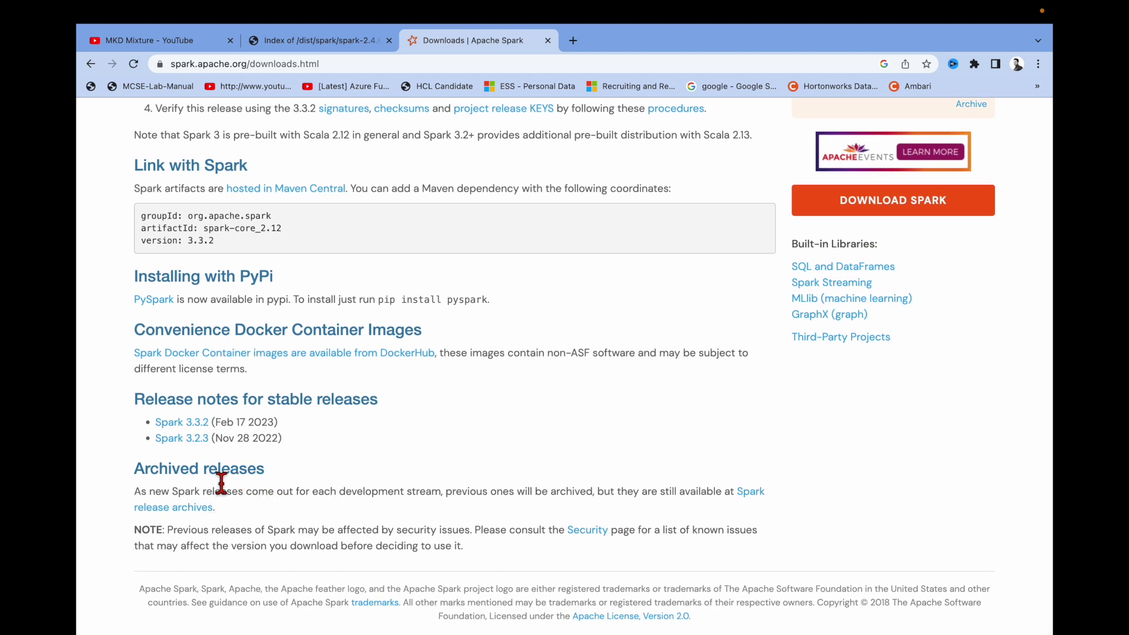
click(202, 512)
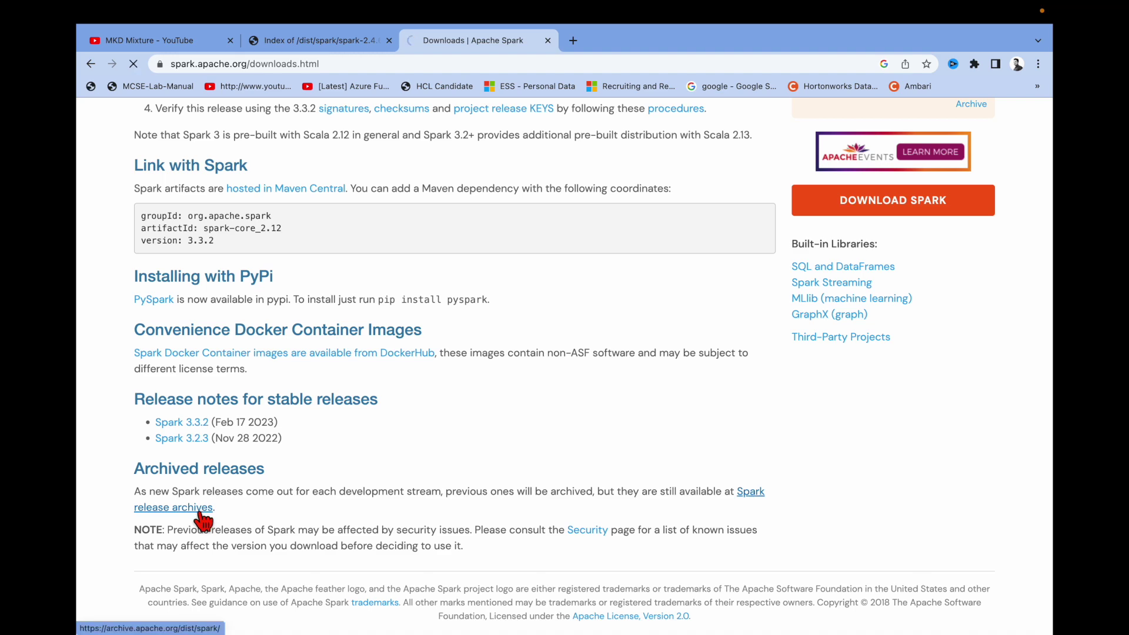
scroll(238, 450, down, 5)
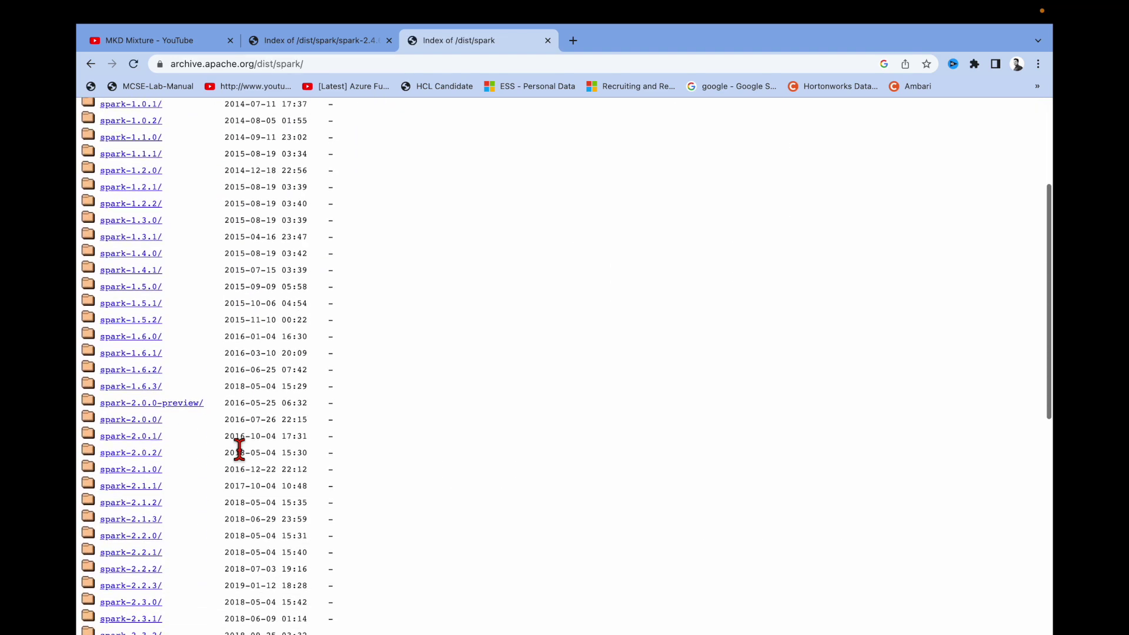
scroll(238, 450, down, 3)
scroll(239, 450, down, 3)
scroll(238, 450, down, 4)
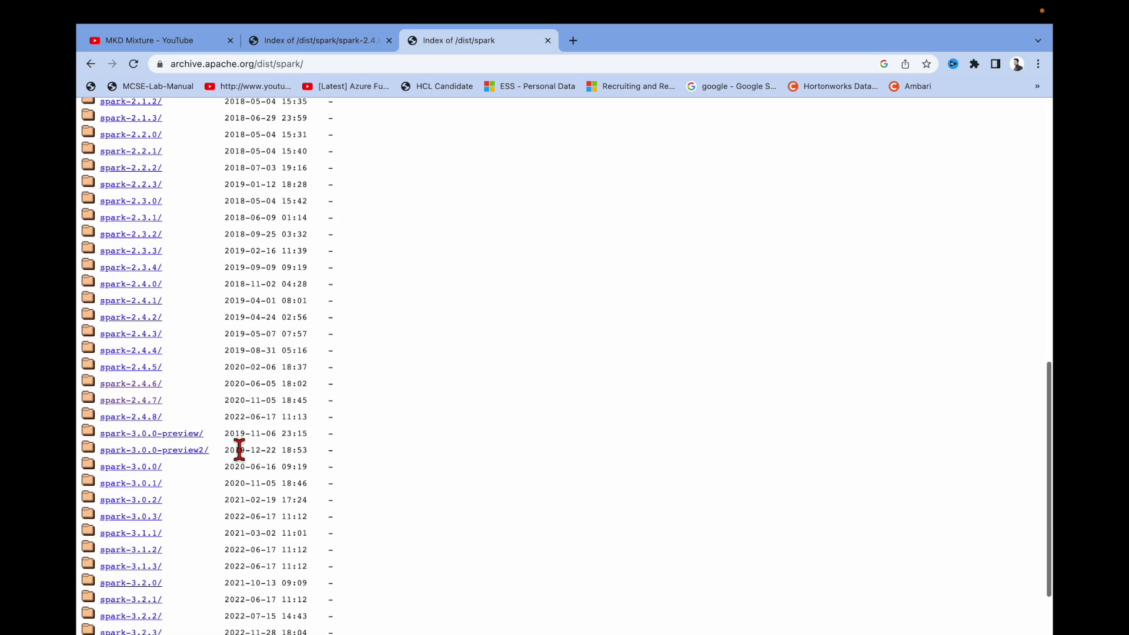
scroll(250, 384, down, 1)
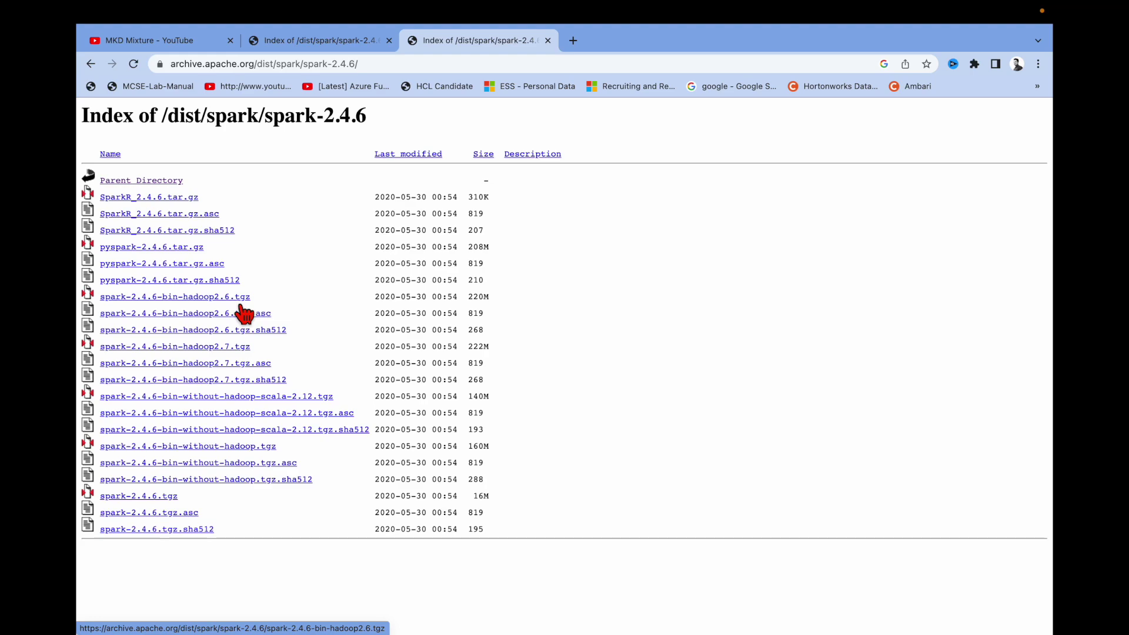
- Show the Mission Control overview of all open windows and desktops
key(ctrl+Up)
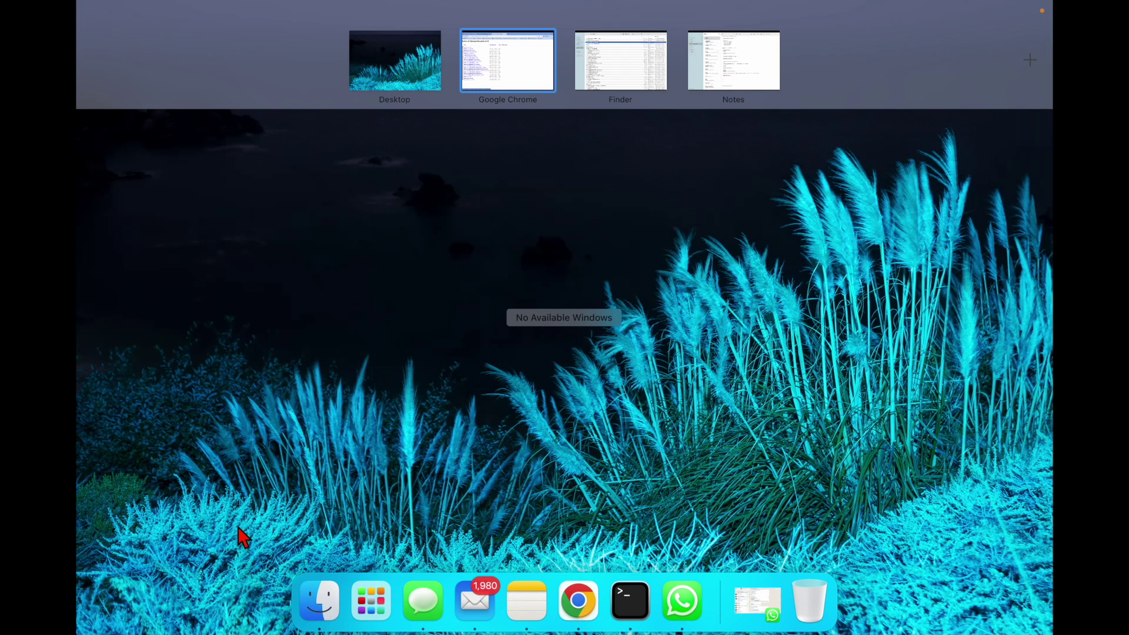
click(317, 613)
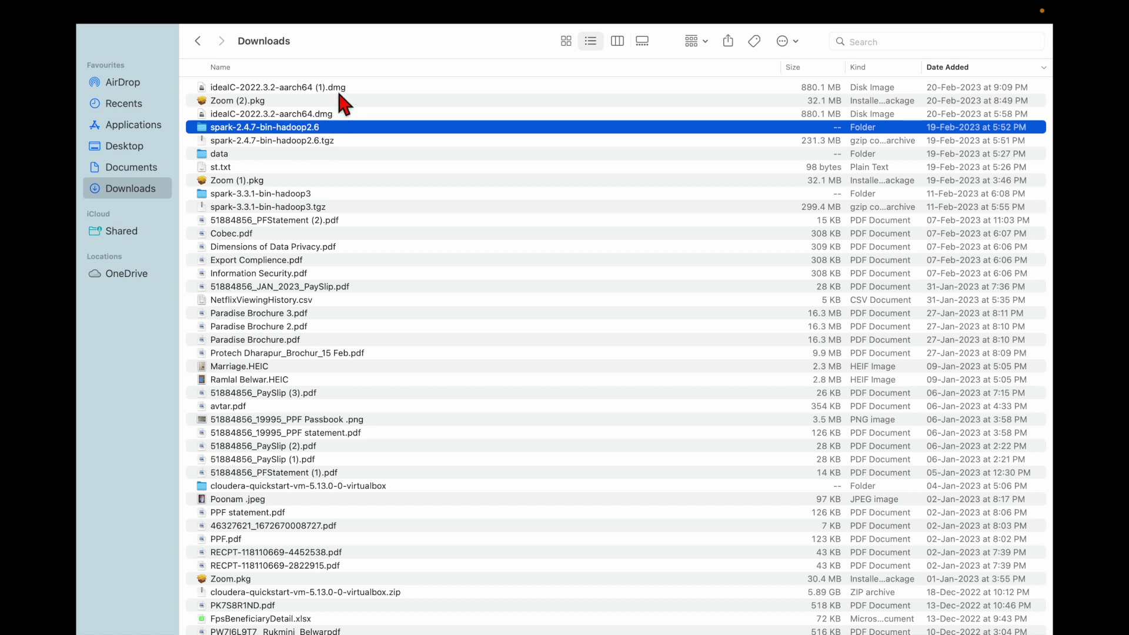
click(306, 145)
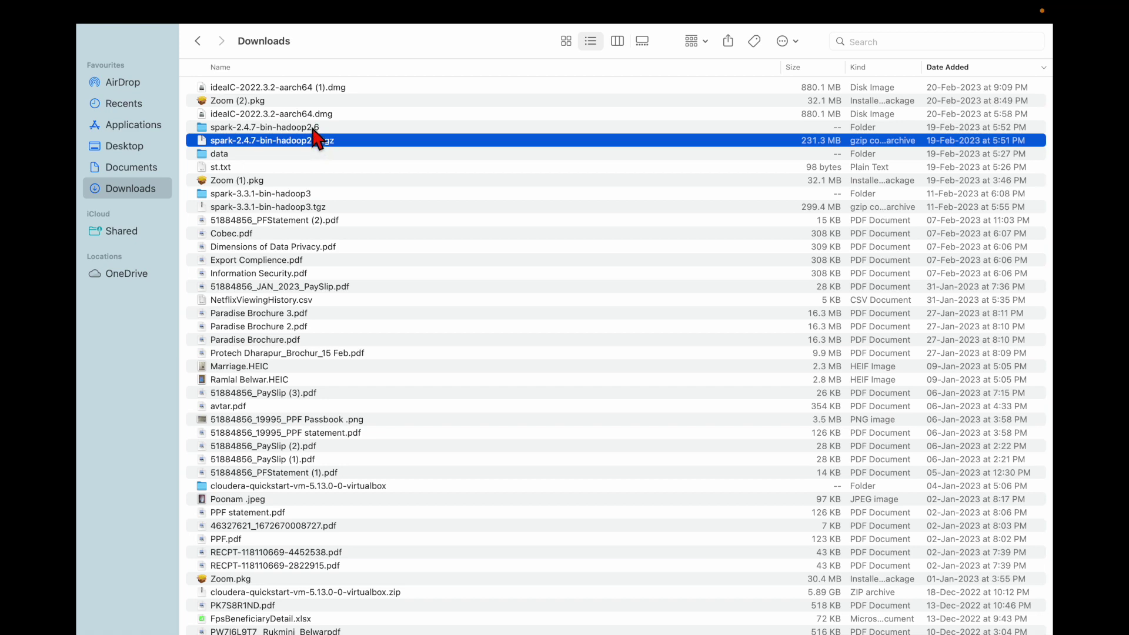
double_click(313, 128)
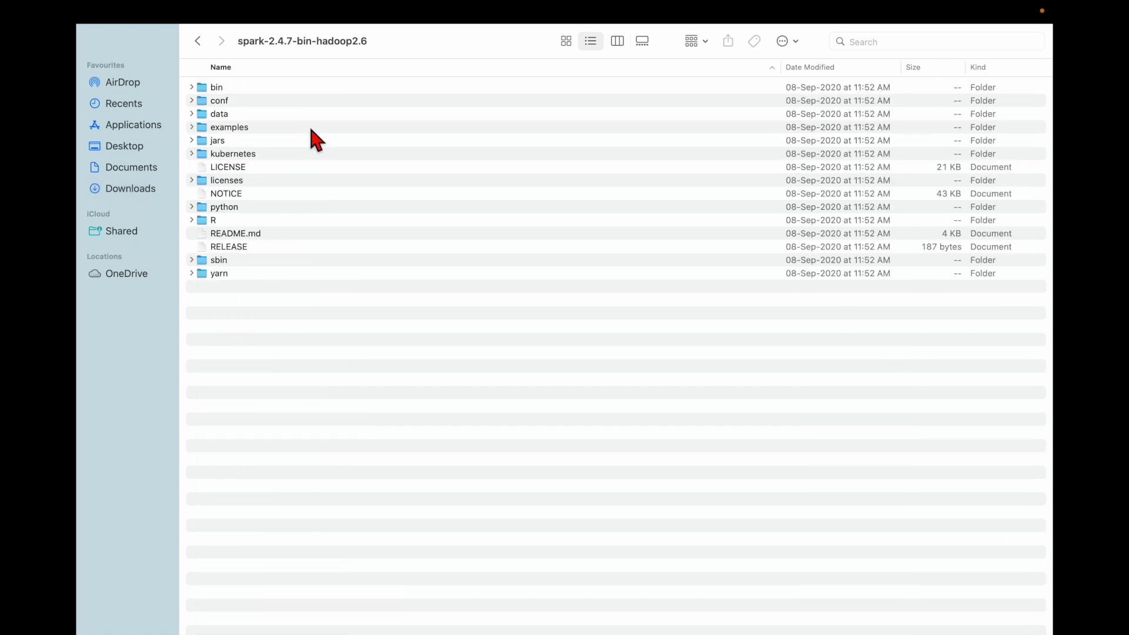
key(F11)
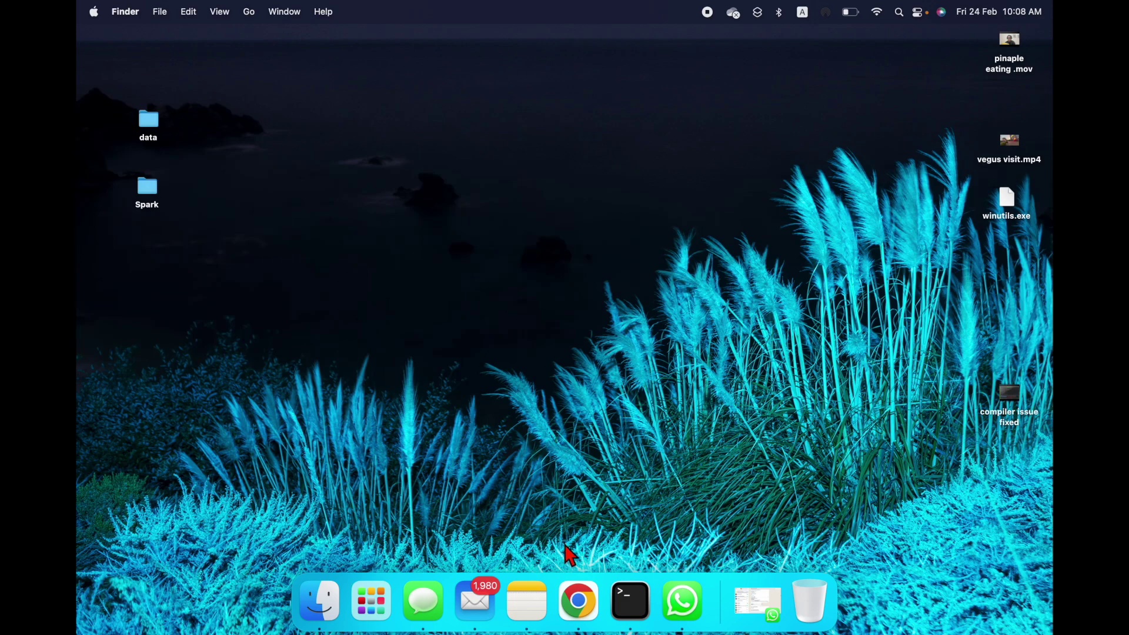
click(578, 600)
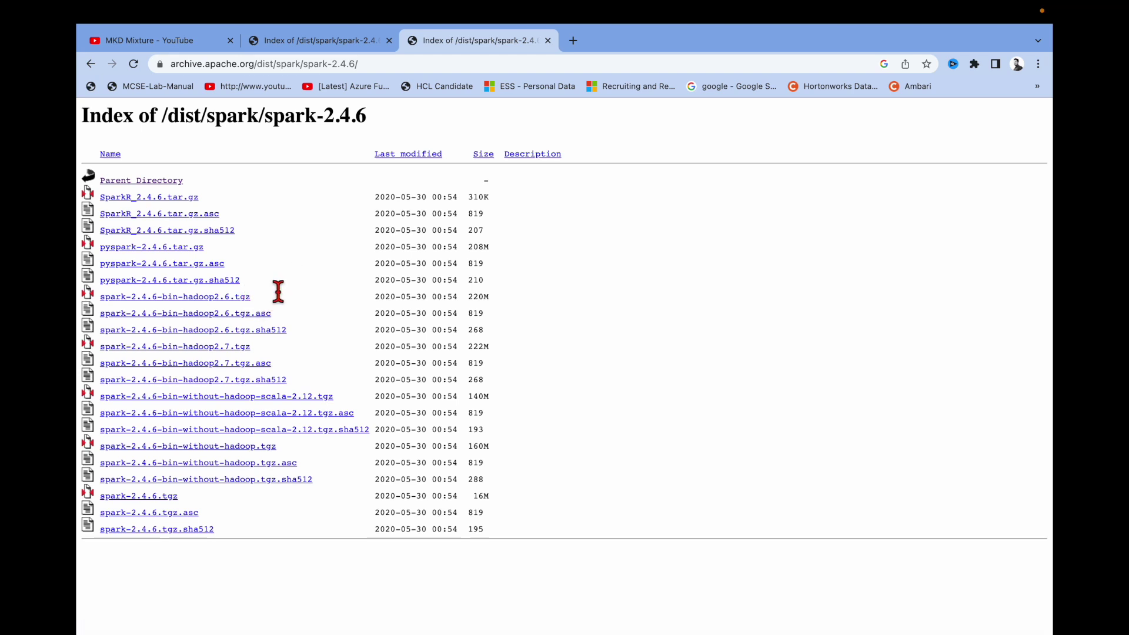
- Google '7 zip download' in a new tab, then return to the Spark 2.4.6 index tab
click(572, 40)
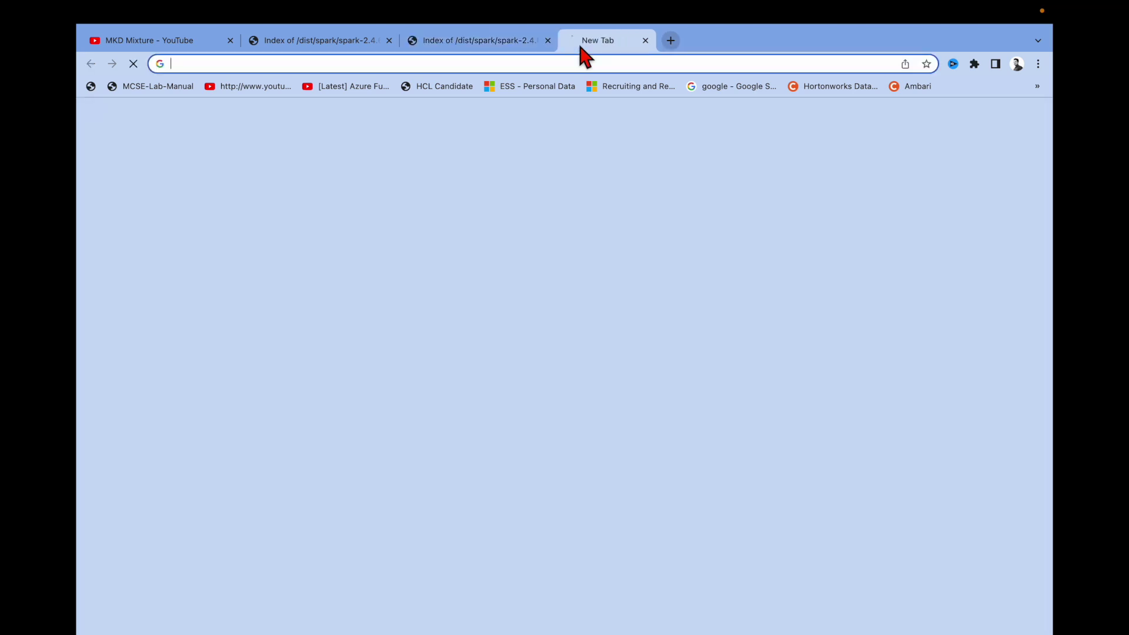
text(7)
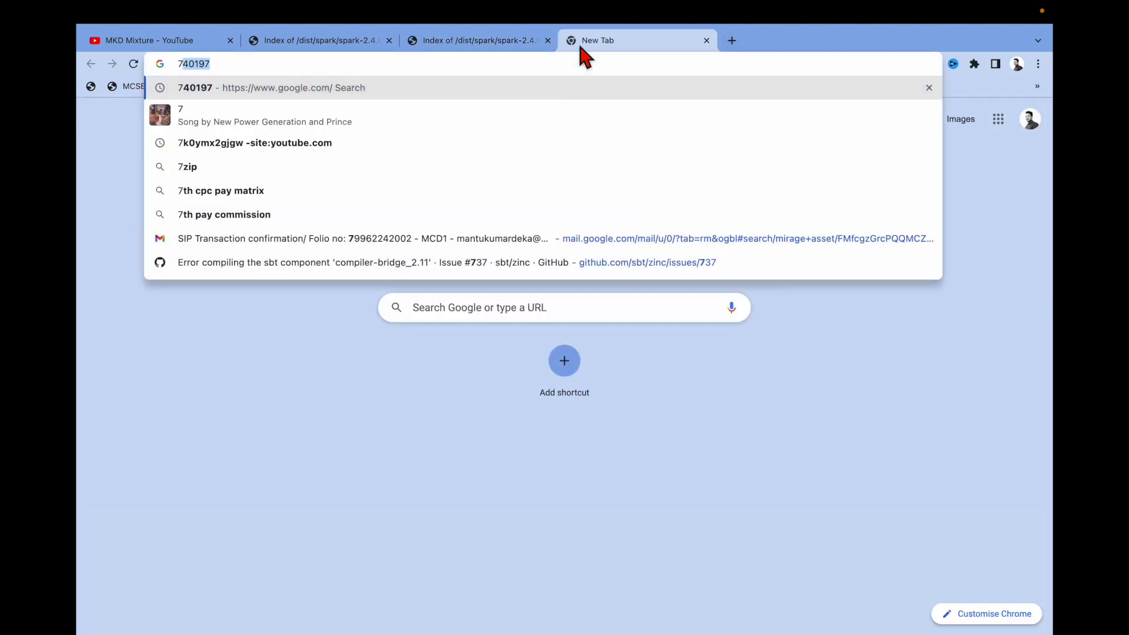
text(zip)
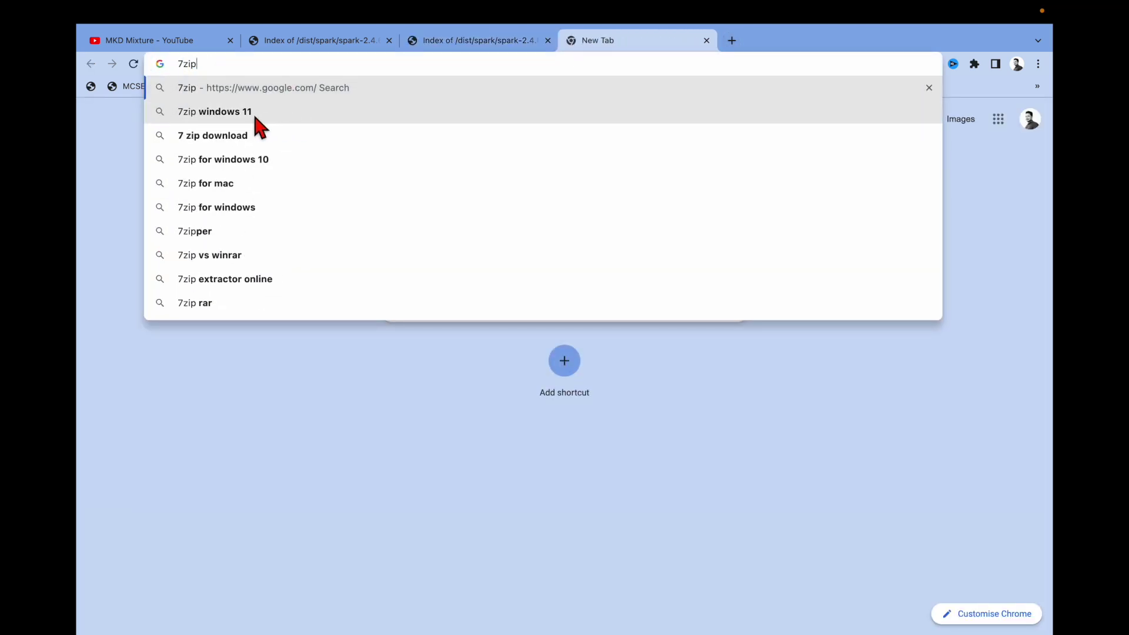
click(242, 138)
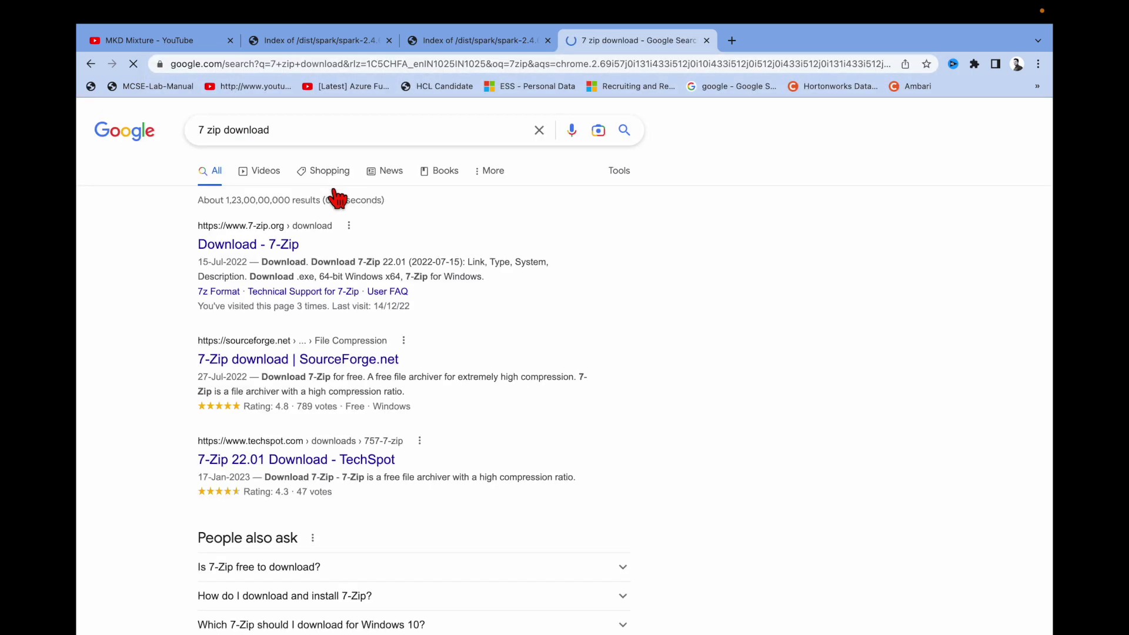
click(453, 48)
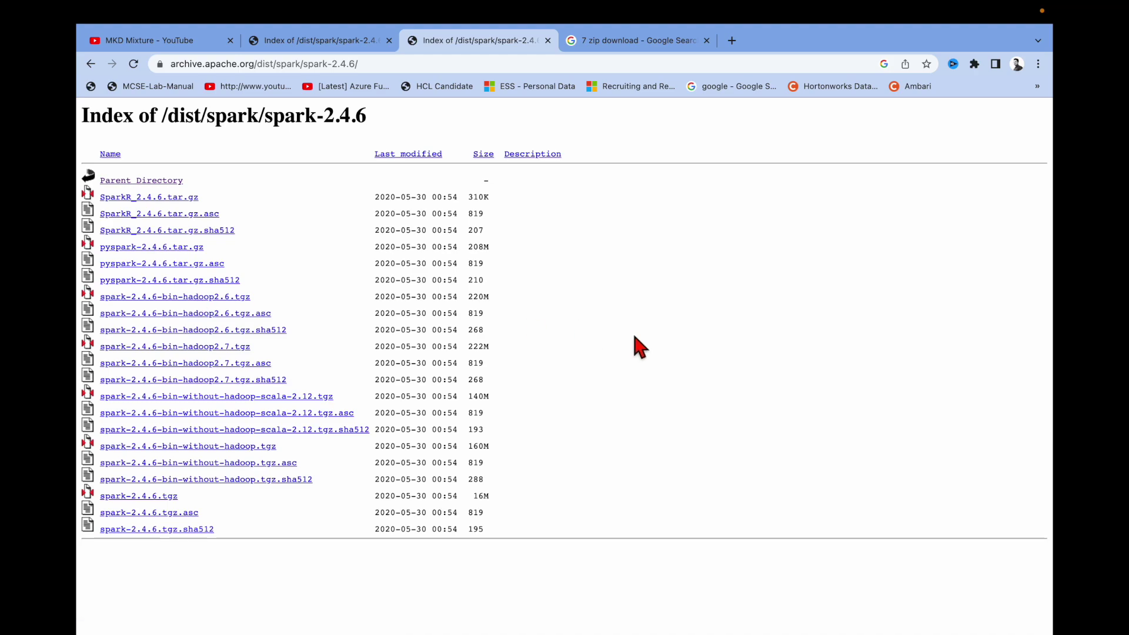
key(ctrl+Up)
- Launch IntelliJ IDEA CE from Launchpad and open the MKD Mixture project from the Welcome screen
click(615, 428)
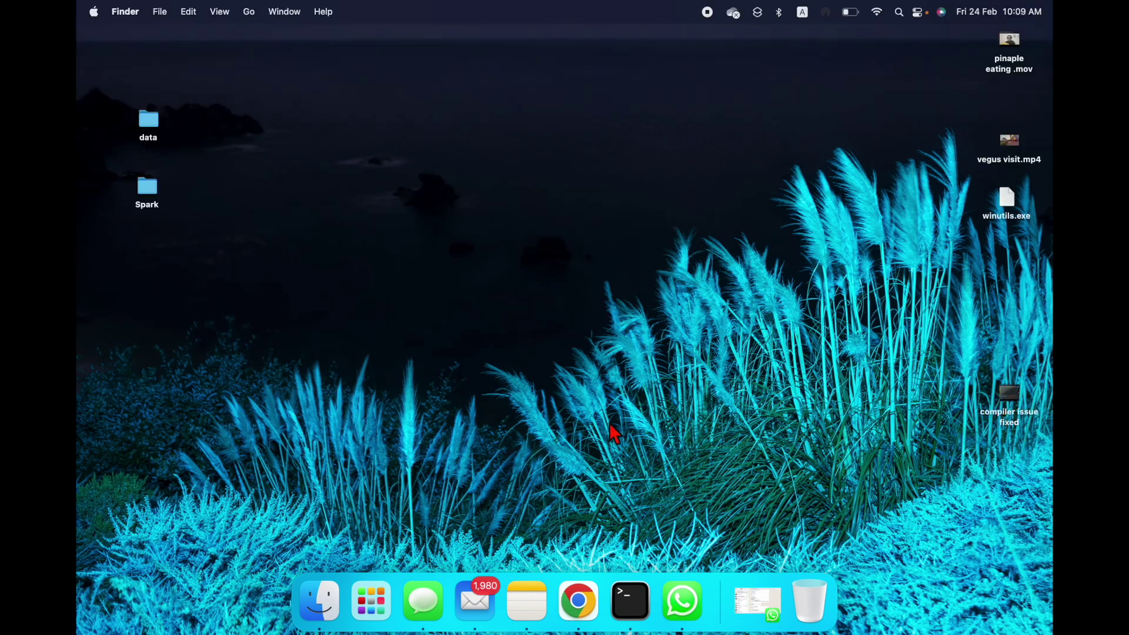
click(384, 606)
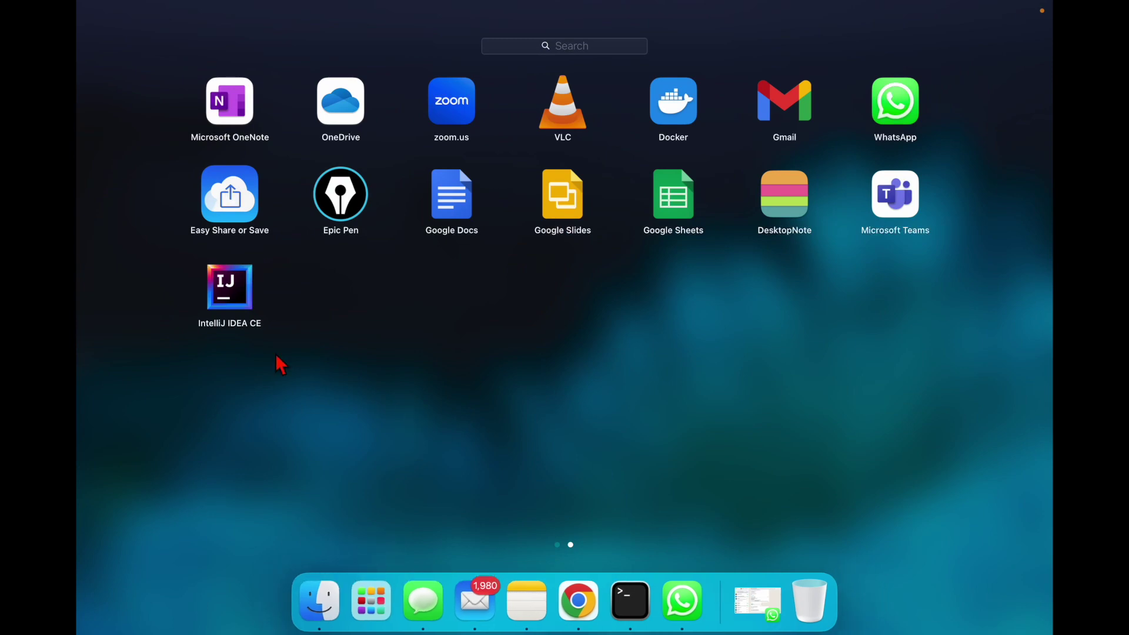
click(231, 291)
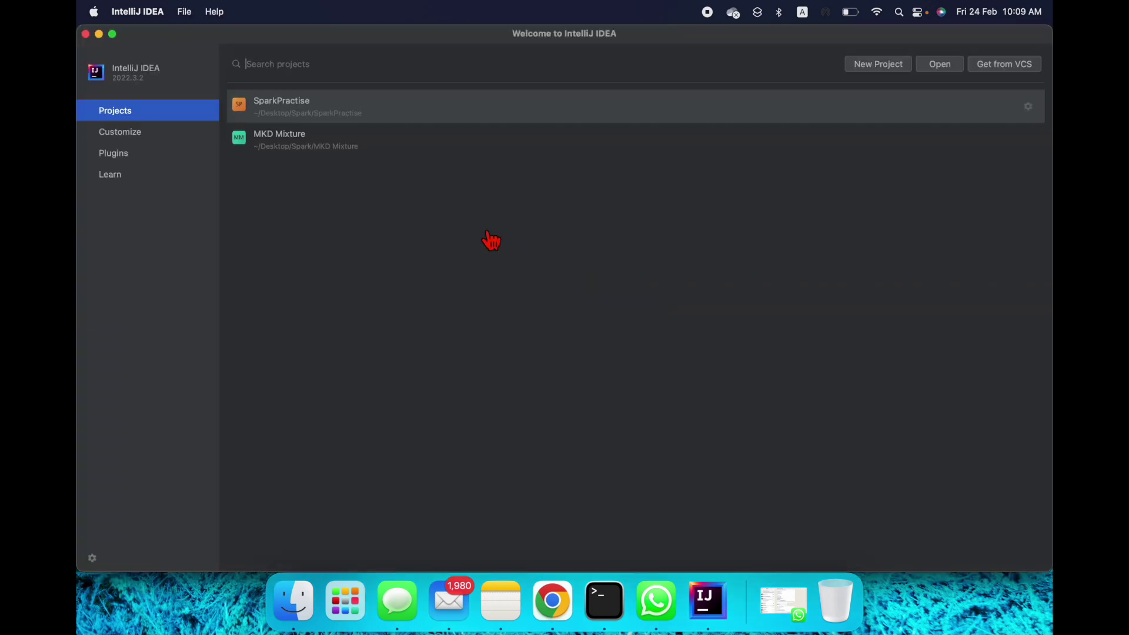
click(348, 157)
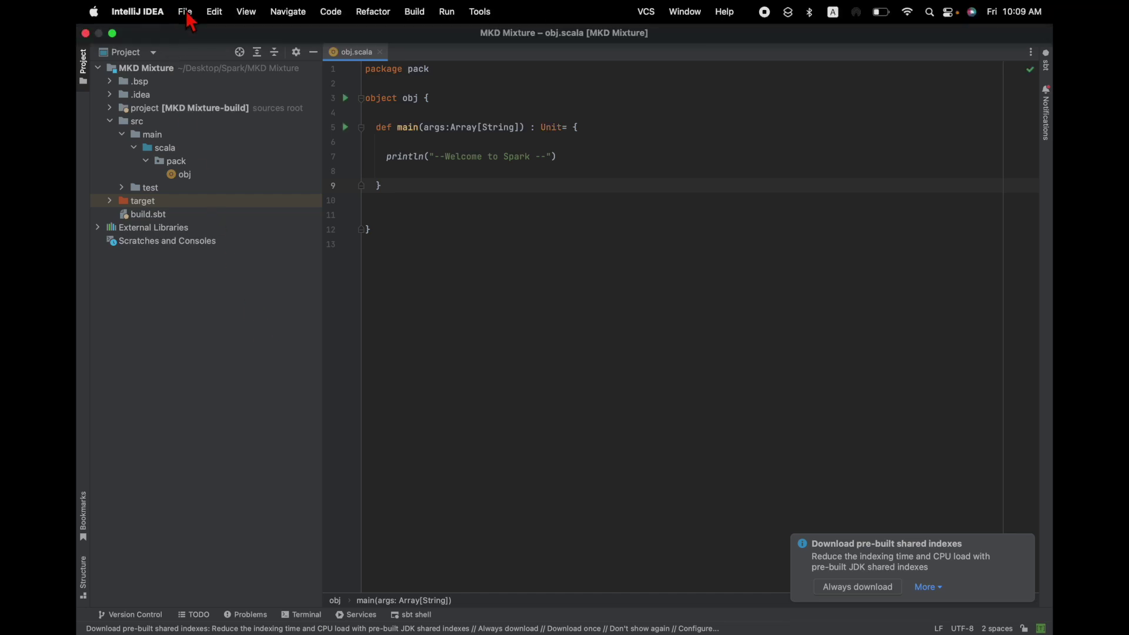
- Go to the MKD Mixture module's Dependencies in Project Structure and bring up the add menu
click(185, 11)
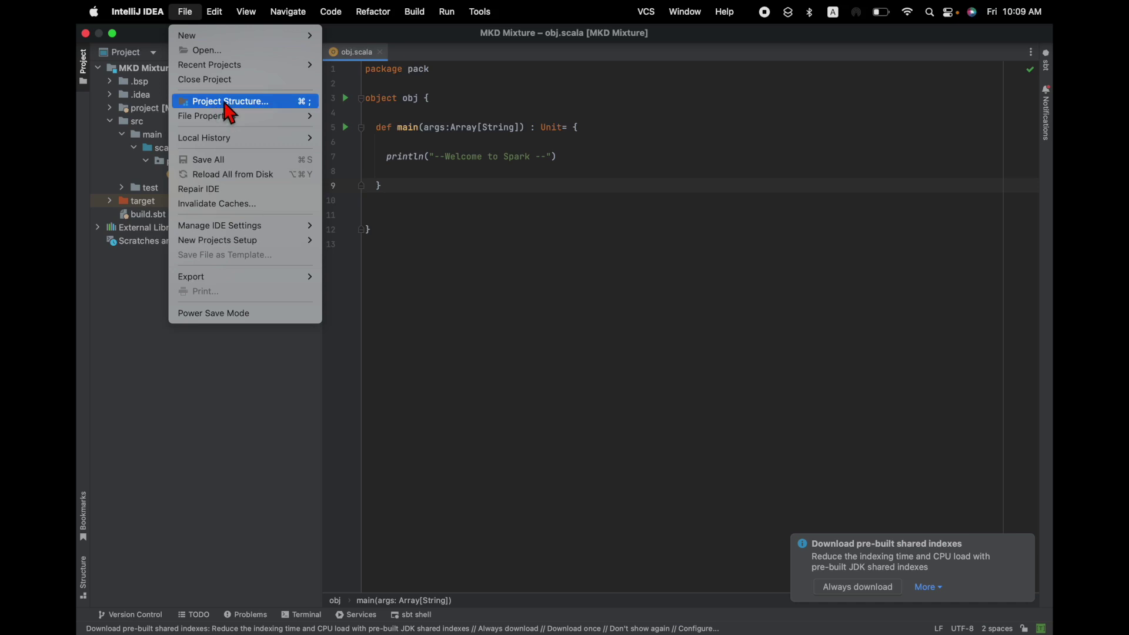
click(228, 106)
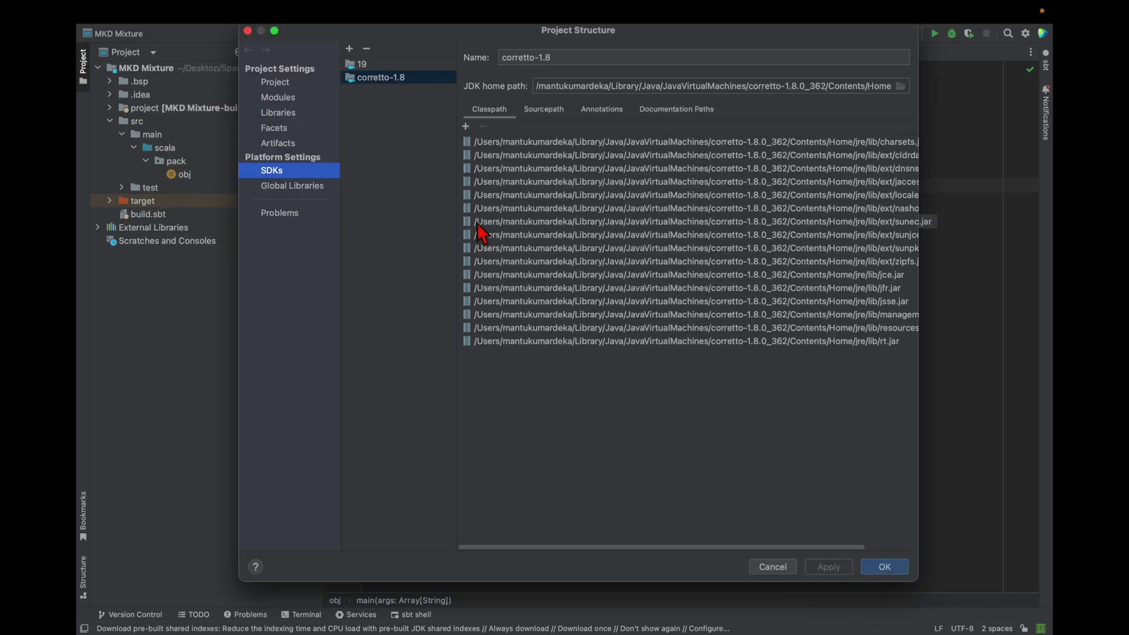
click(292, 98)
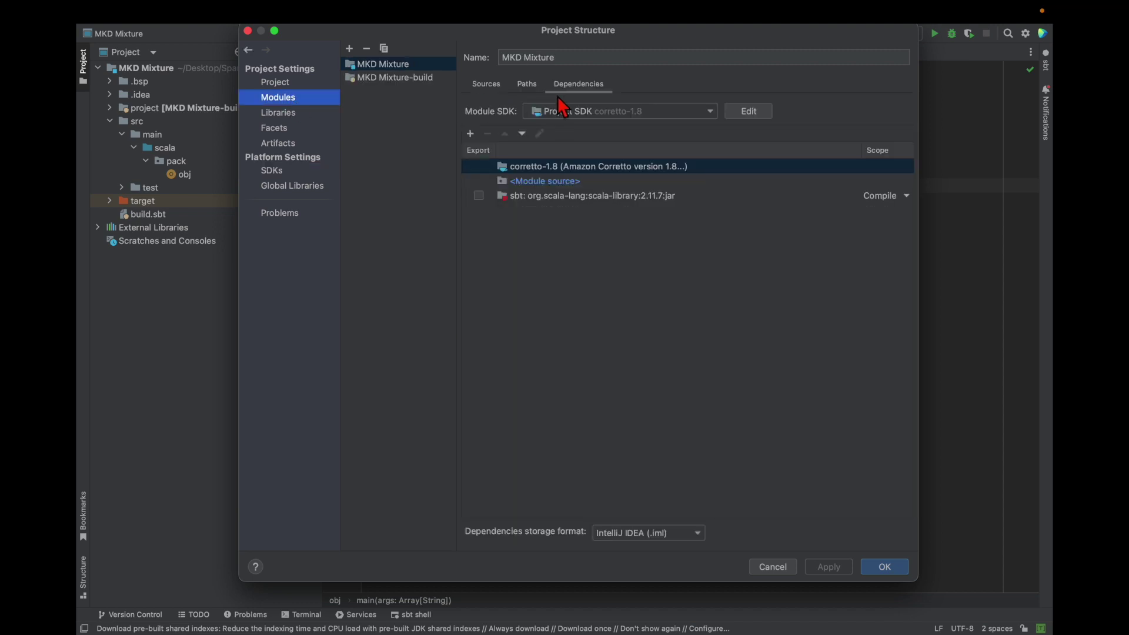
click(584, 86)
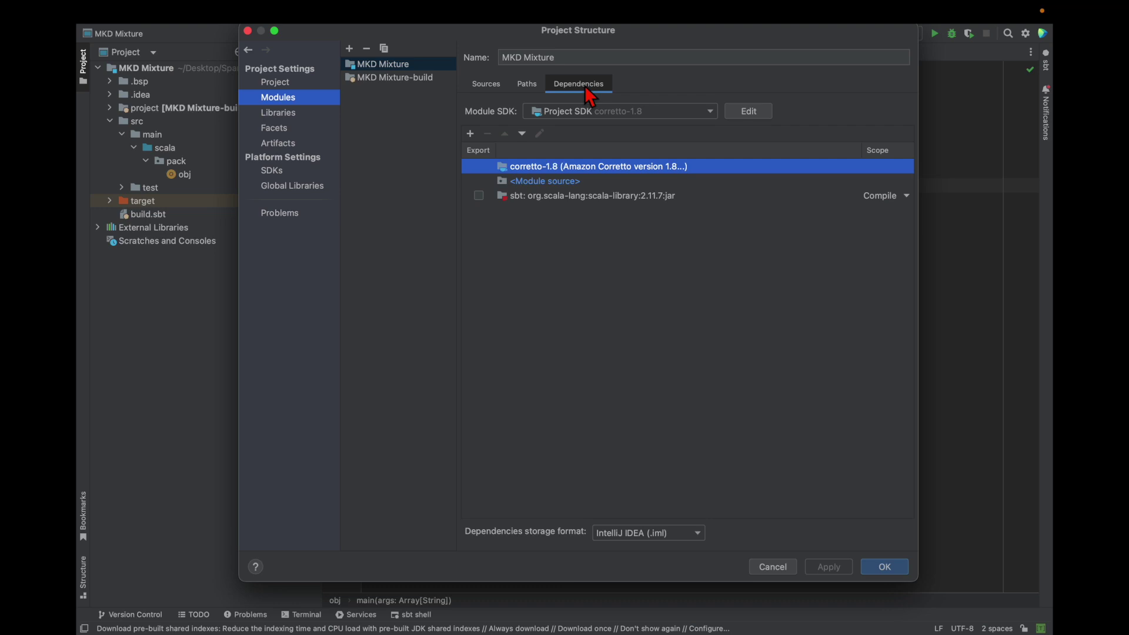
click(474, 140)
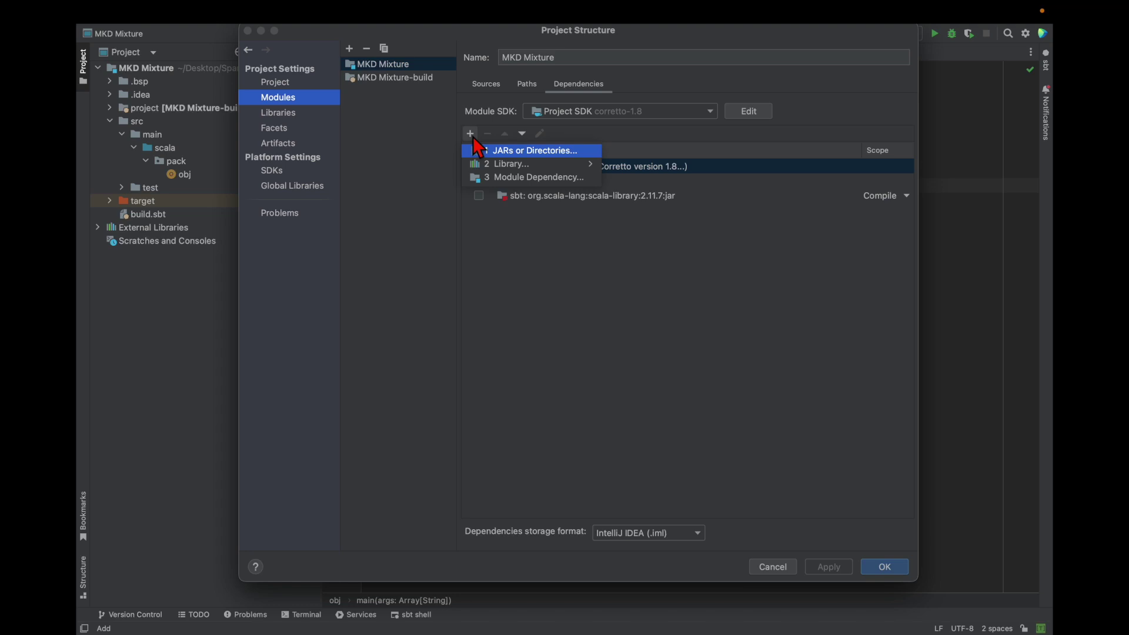
- Add JARs from Downloads/spark-2.4.7-bin-hadoop2.6/jars, selecting every jar file in the folder
click(528, 153)
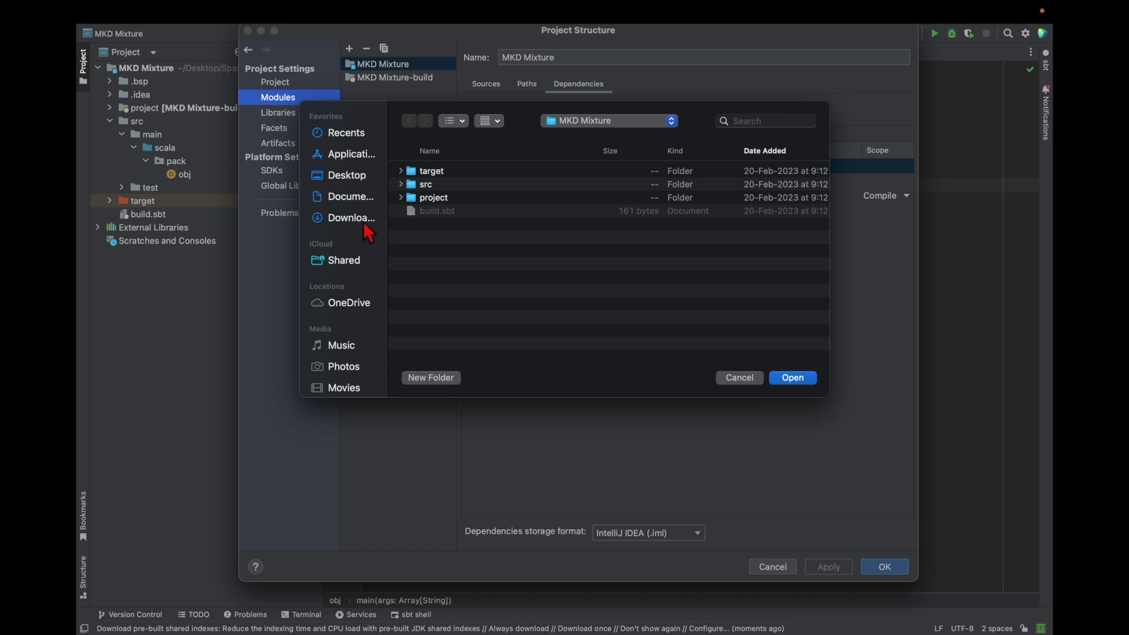
click(352, 220)
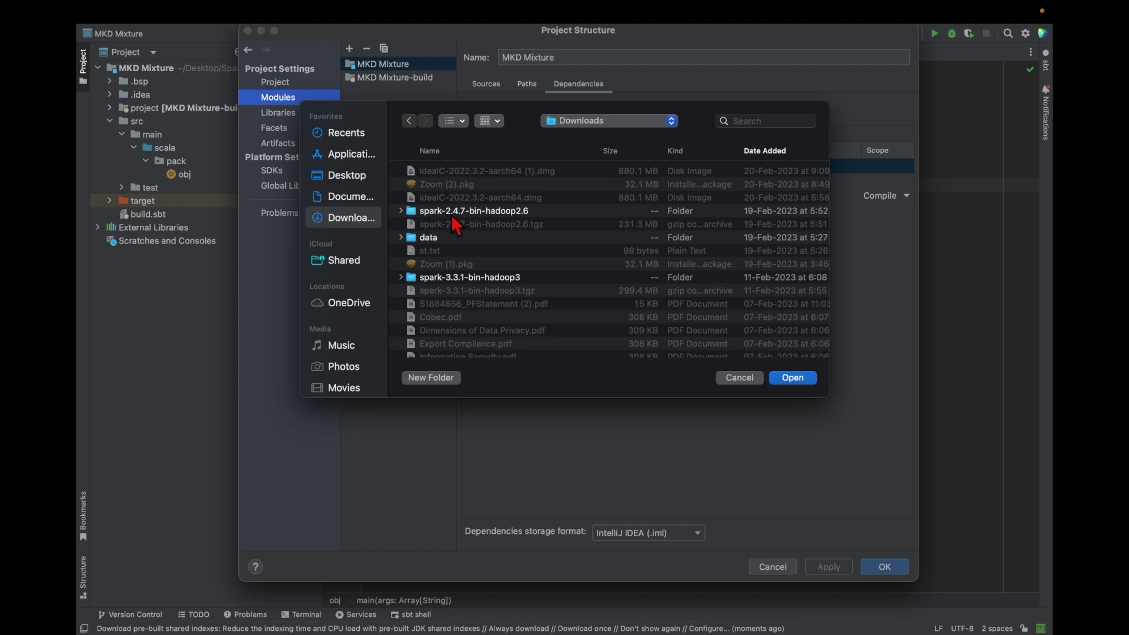
double_click(479, 212)
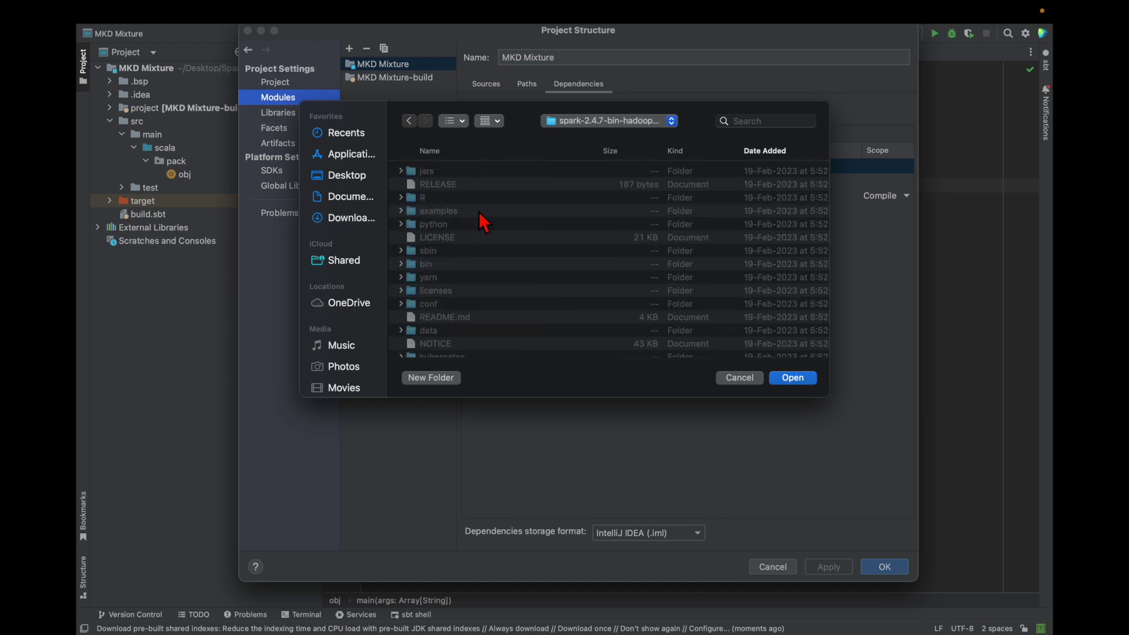
double_click(430, 173)
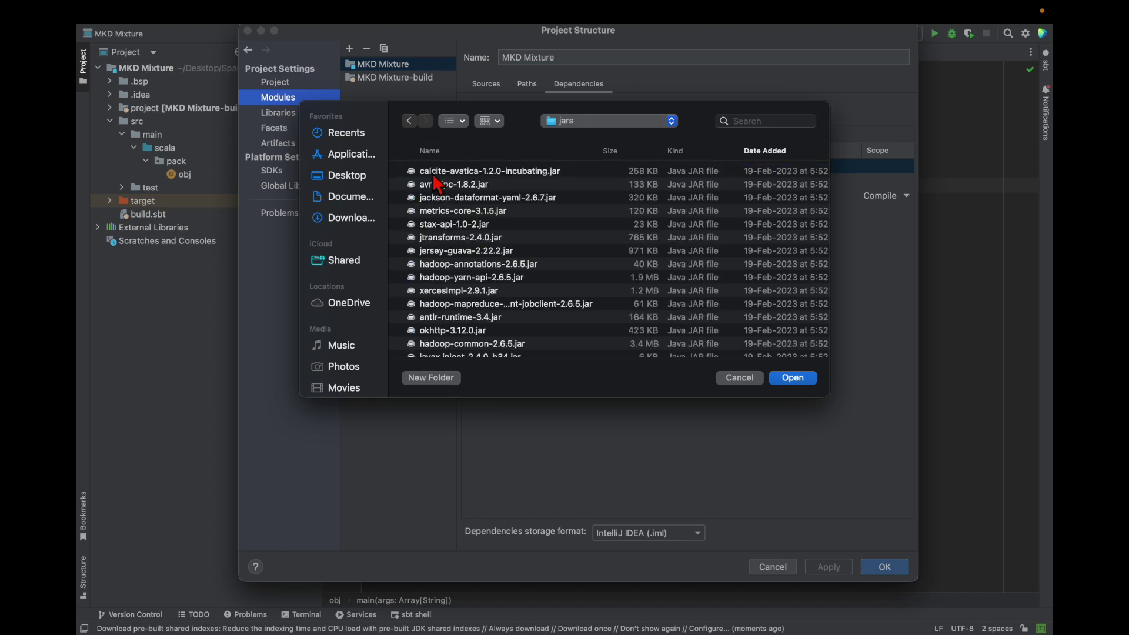
click(539, 179)
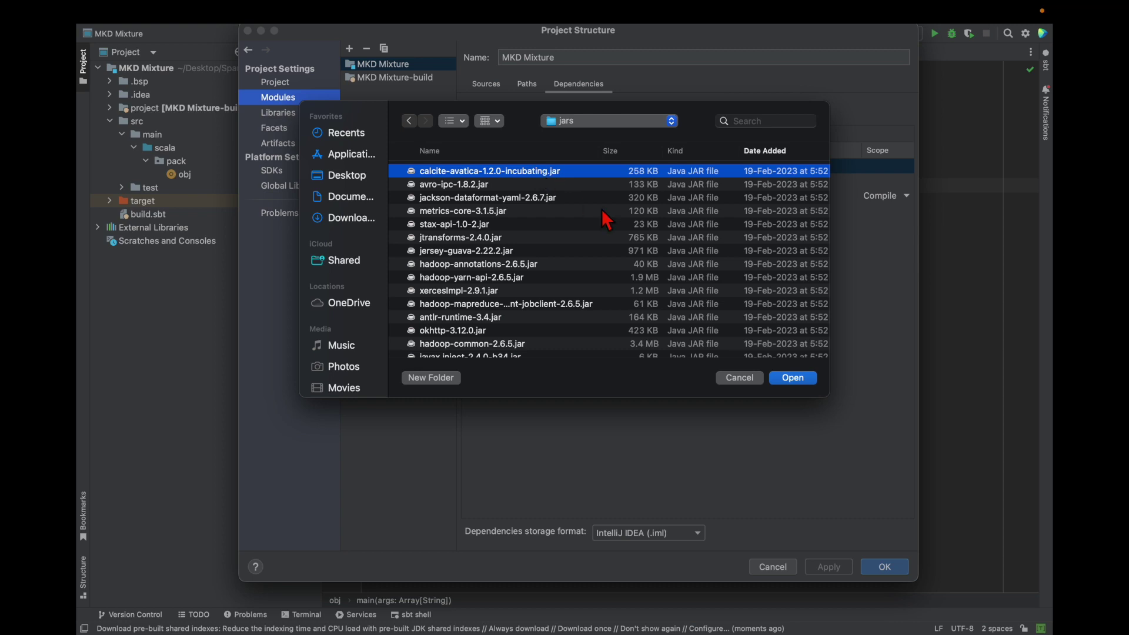
scroll(609, 224, down, 3)
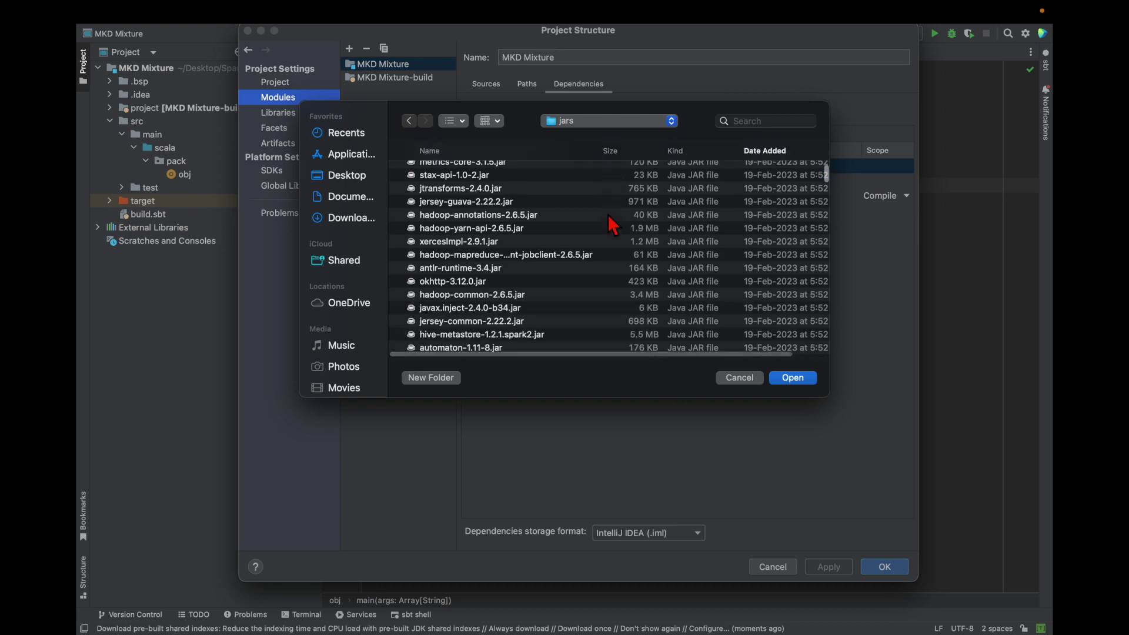
scroll(610, 225, down, 5)
scroll(609, 224, down, 5)
scroll(609, 224, down, 5)
scroll(608, 224, down, 5)
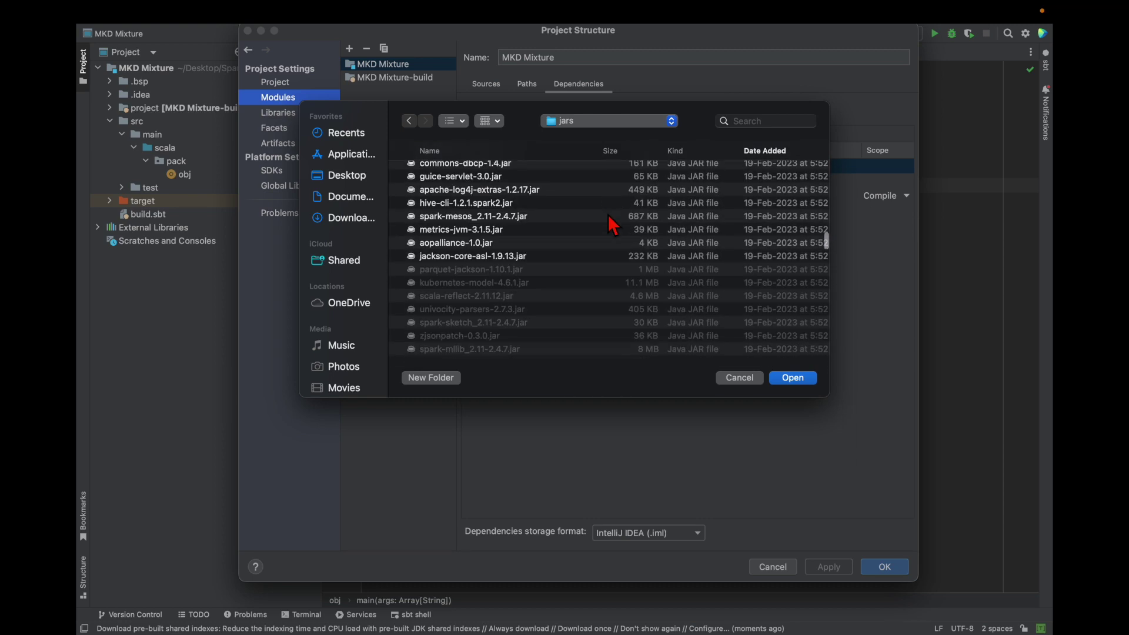
scroll(609, 224, down, 5)
scroll(609, 224, down, 5)
scroll(608, 225, down, 5)
scroll(609, 224, down, 5)
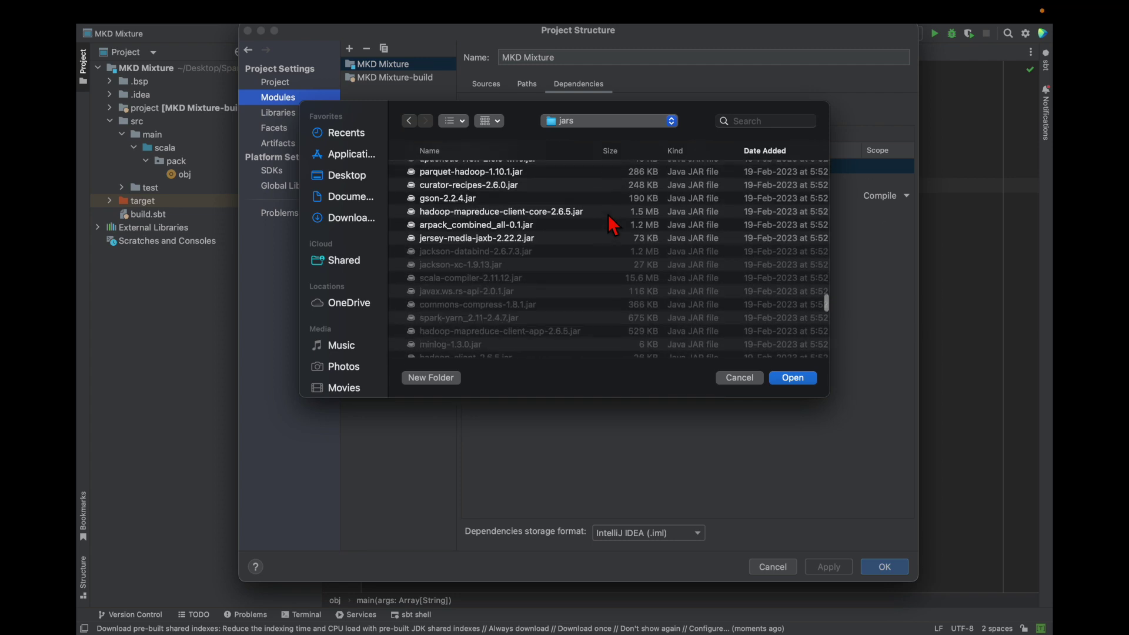
scroll(608, 224, down, 5)
scroll(609, 224, down, 5)
scroll(609, 225, down, 5)
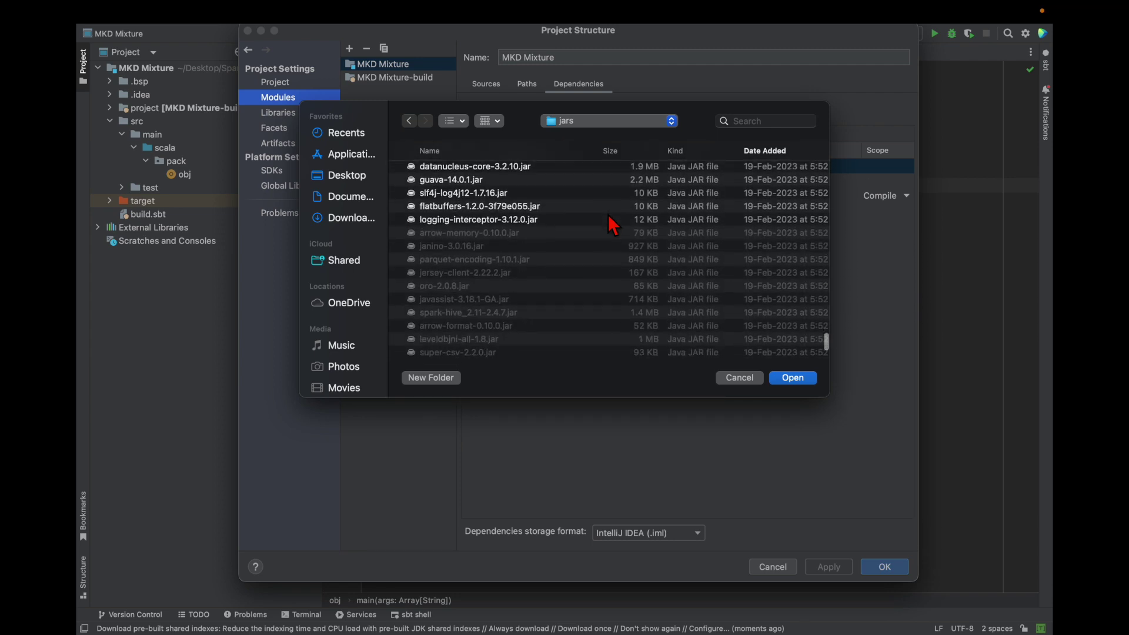
scroll(608, 224, down, 5)
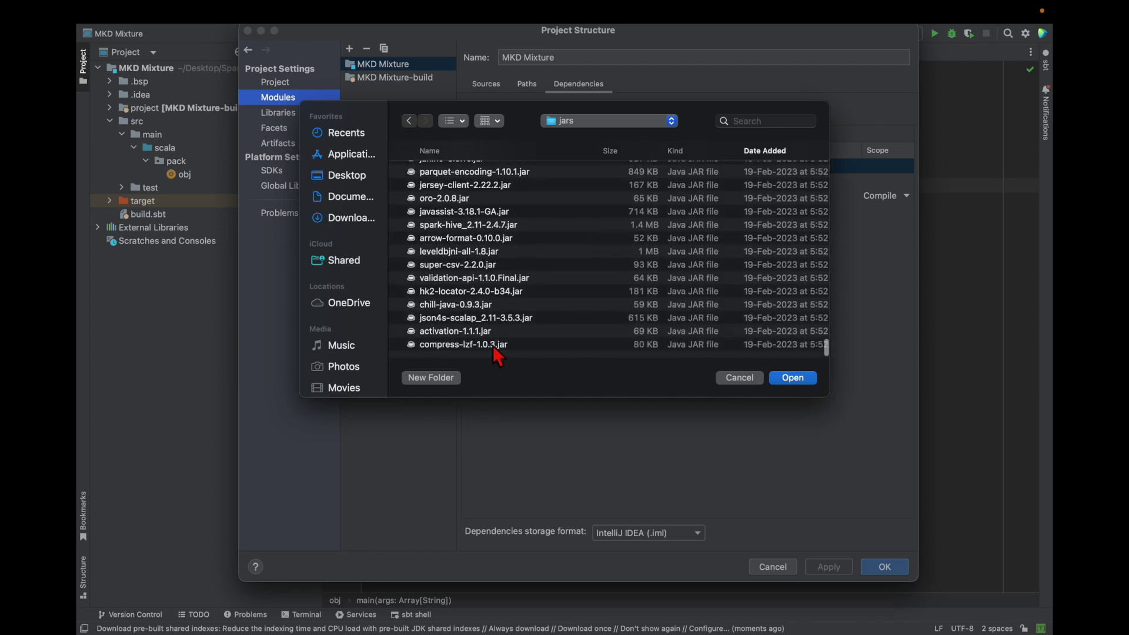
shift+click(493, 345)
scroll(574, 288, down, 5)
scroll(576, 285, down, 5)
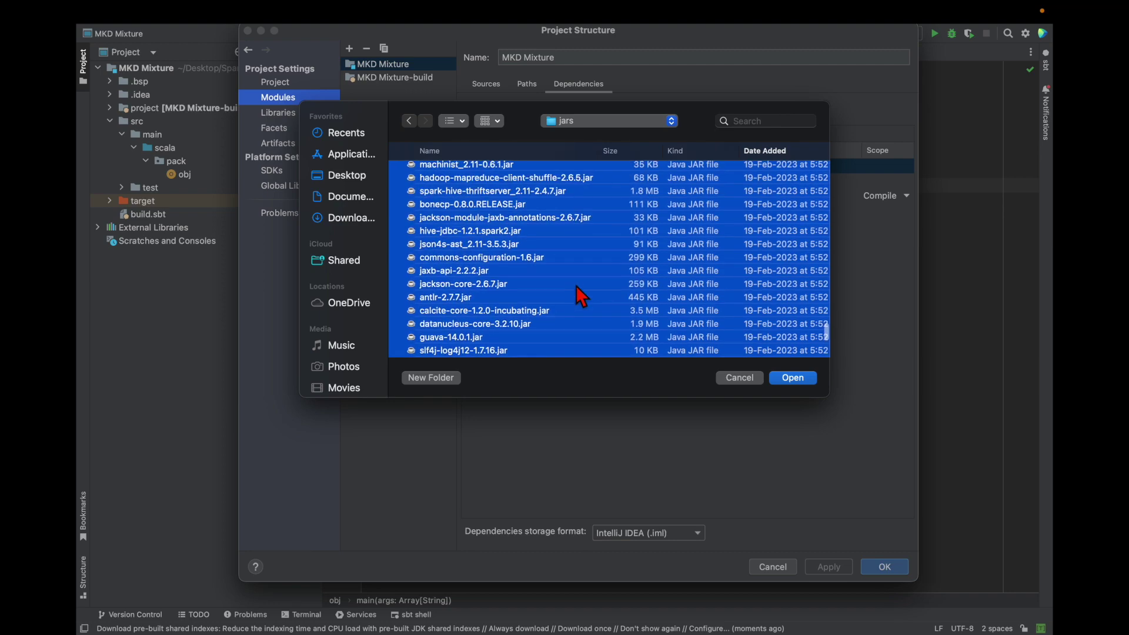
scroll(576, 284, down, 5)
scroll(575, 285, down, 5)
scroll(575, 286, up, 3)
scroll(576, 285, up, 3)
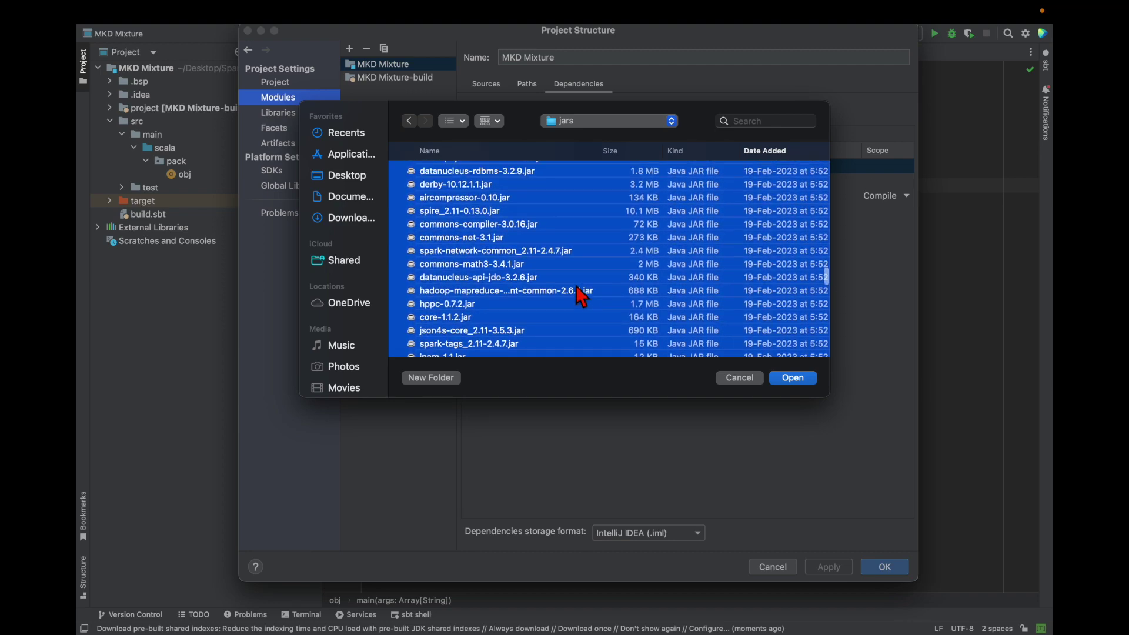
scroll(576, 285, up, 3)
scroll(575, 285, up, 3)
scroll(576, 285, up, 3)
scroll(576, 285, up, 3)
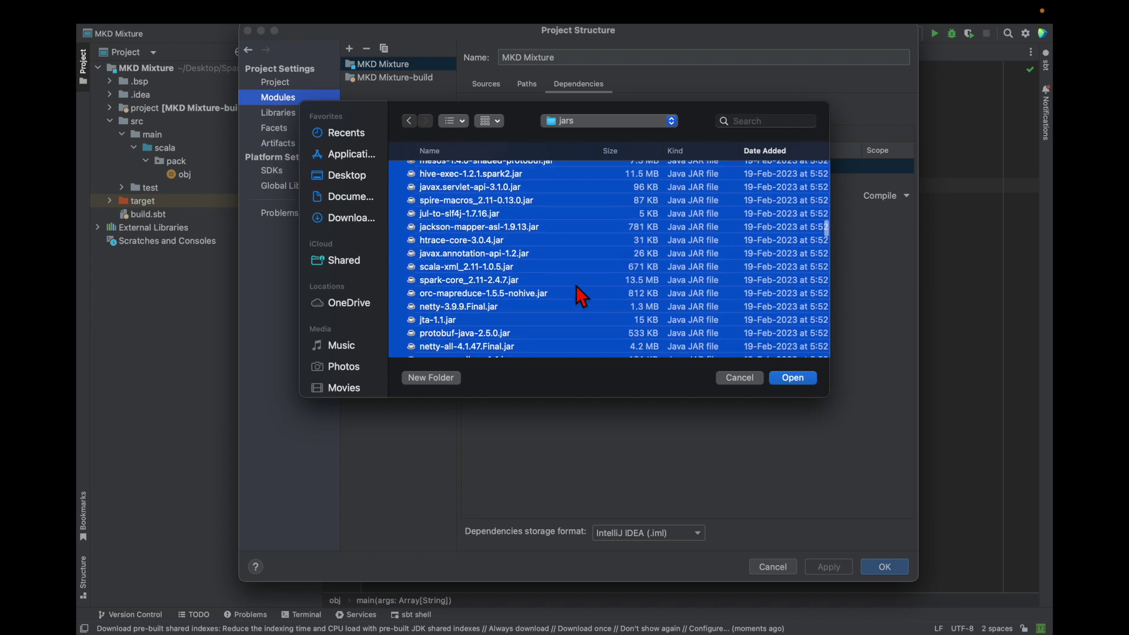
scroll(576, 284, up, 3)
scroll(576, 284, up, 3)
scroll(576, 285, up, 3)
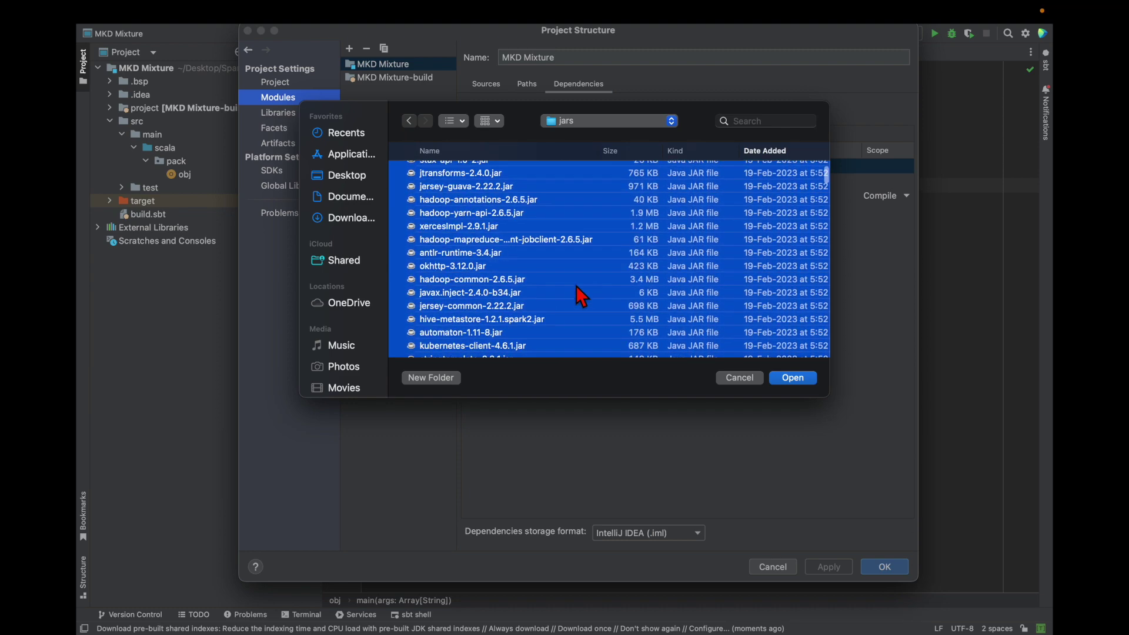
scroll(576, 285, up, 3)
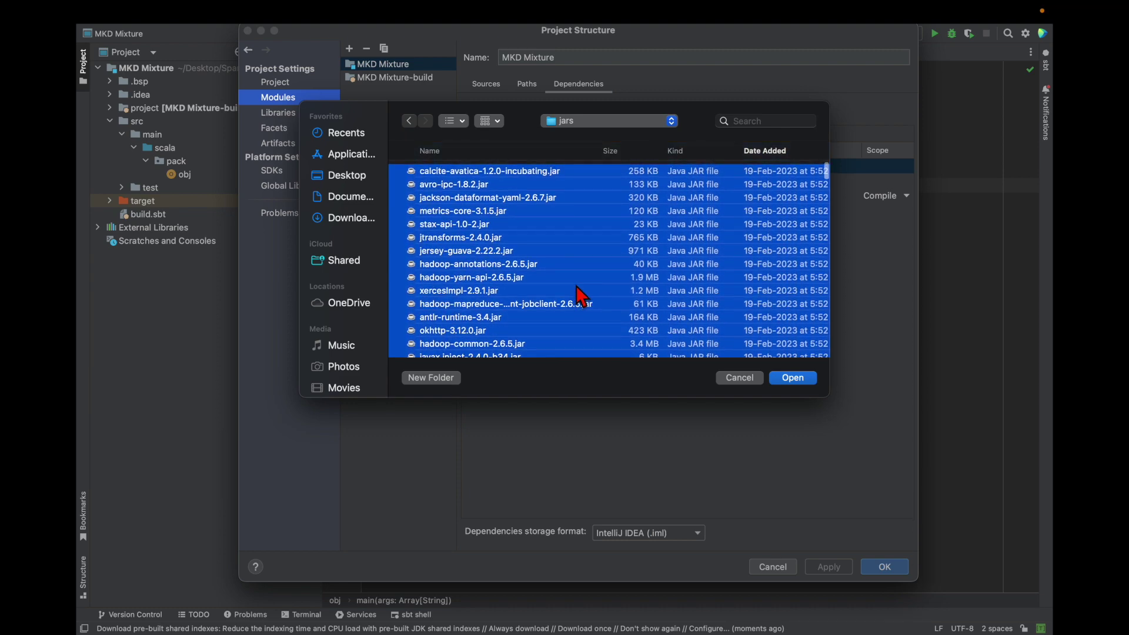
click(803, 379)
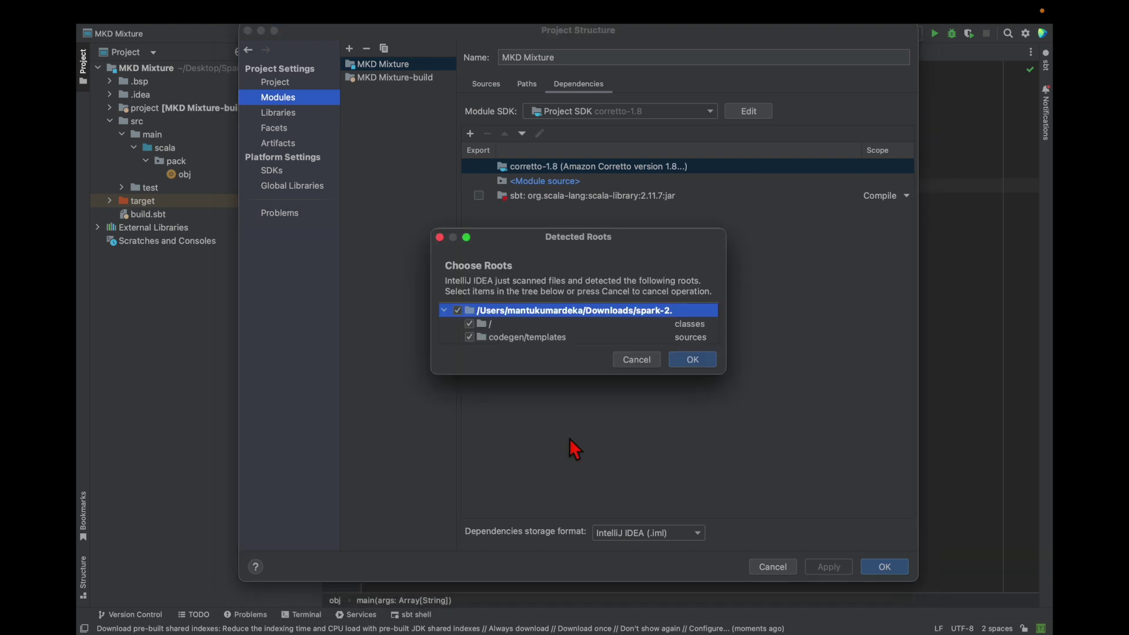
- Confirm the Detected Roots dialog, then apply and close Project Structure
click(458, 310)
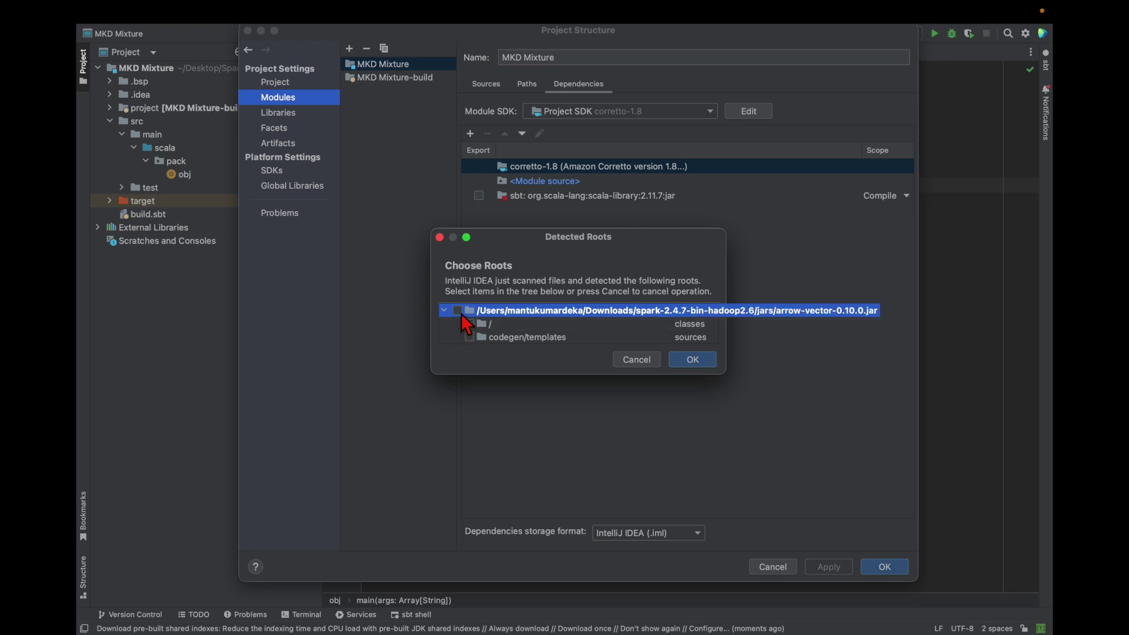
click(702, 363)
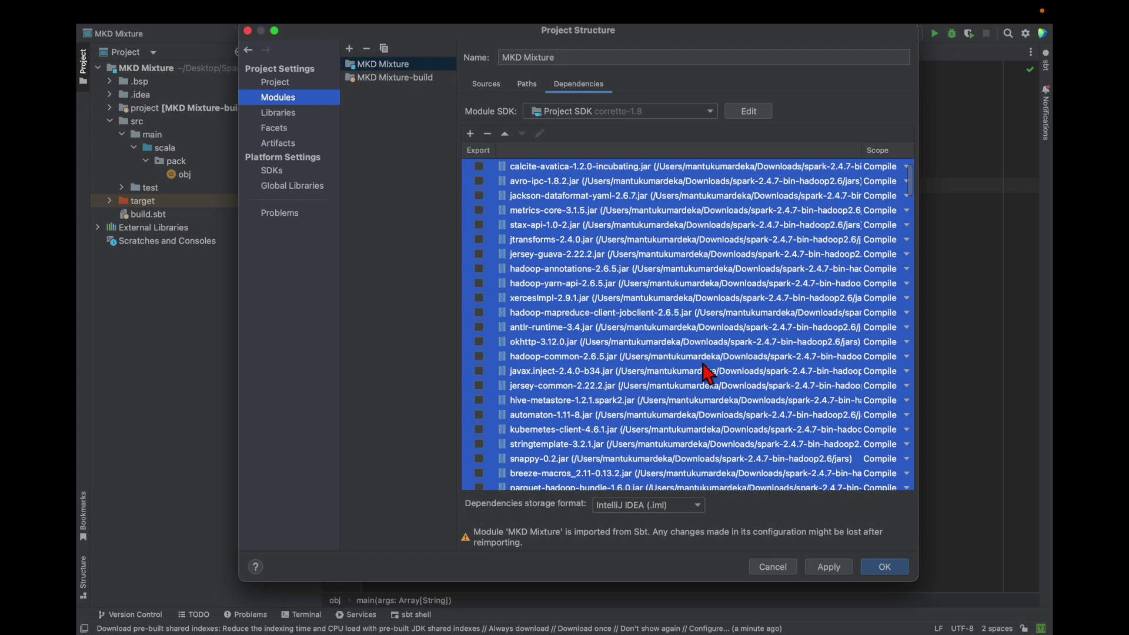
click(829, 567)
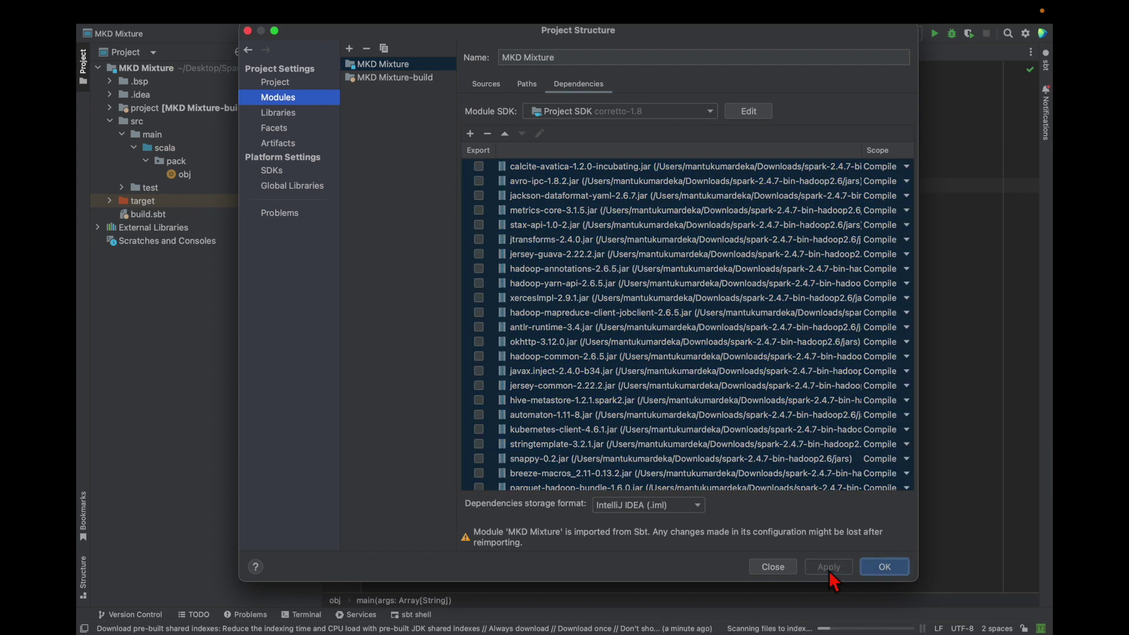
click(886, 569)
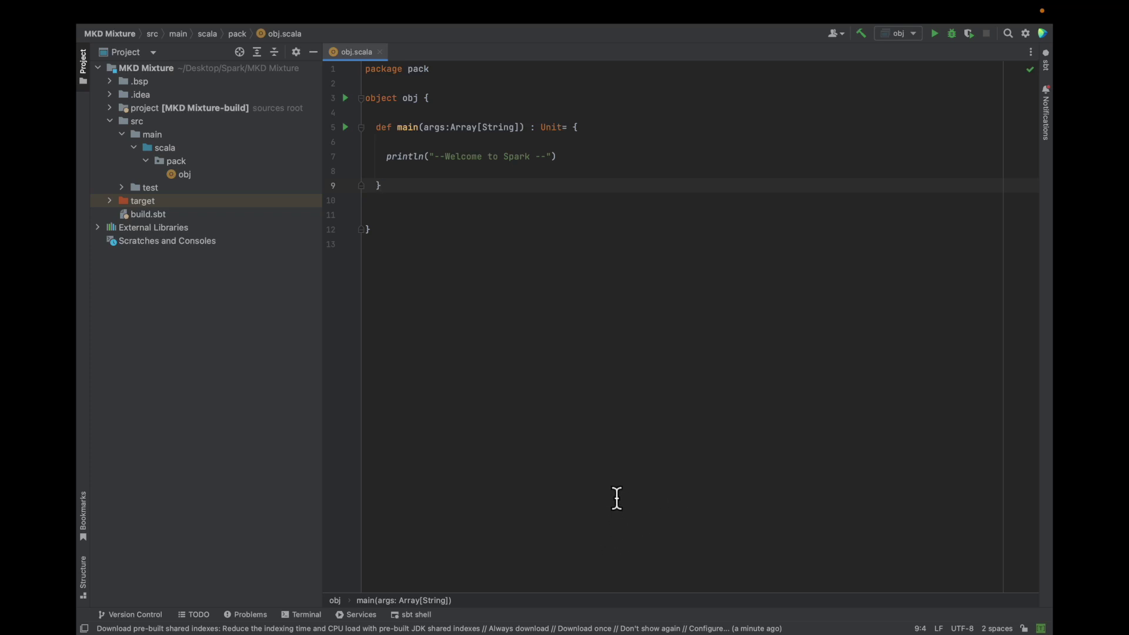
- Expand the External Libraries node in the Project tree to show the Spark 2.4.7 jars
click(97, 230)
click(97, 228)
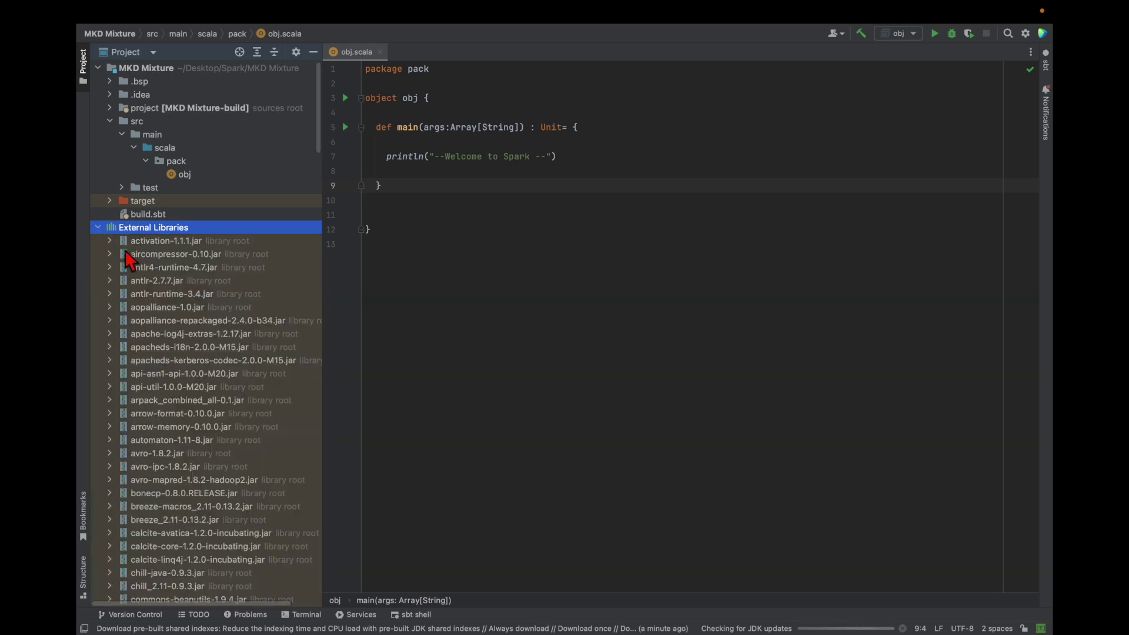
scroll(215, 414, down, 2)
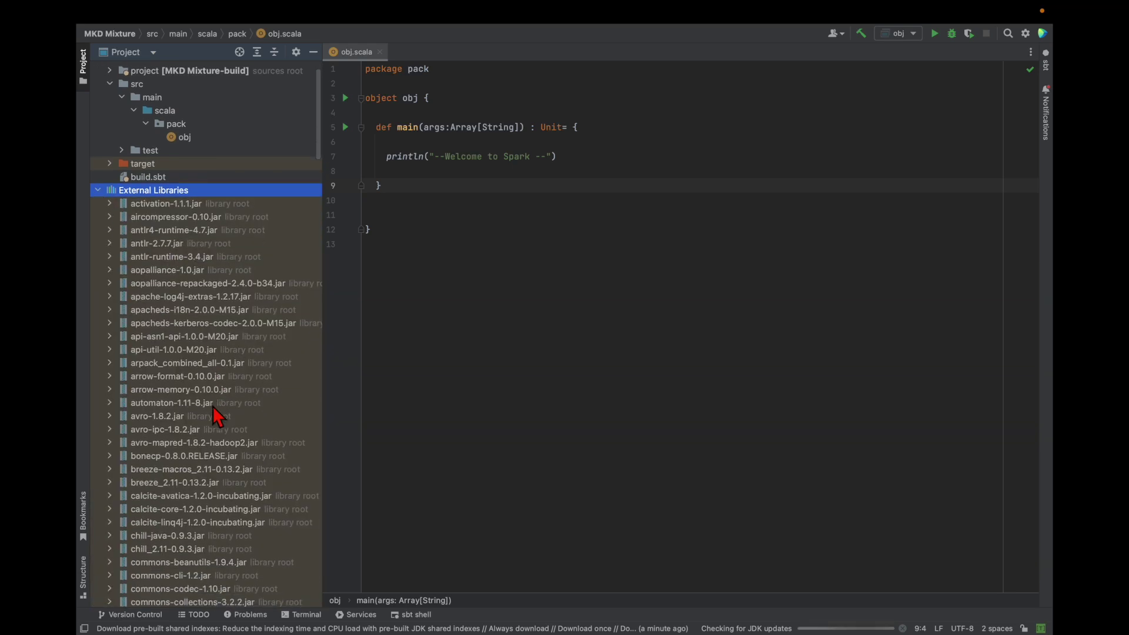
scroll(216, 415, down, 1)
scroll(217, 414, down, 4)
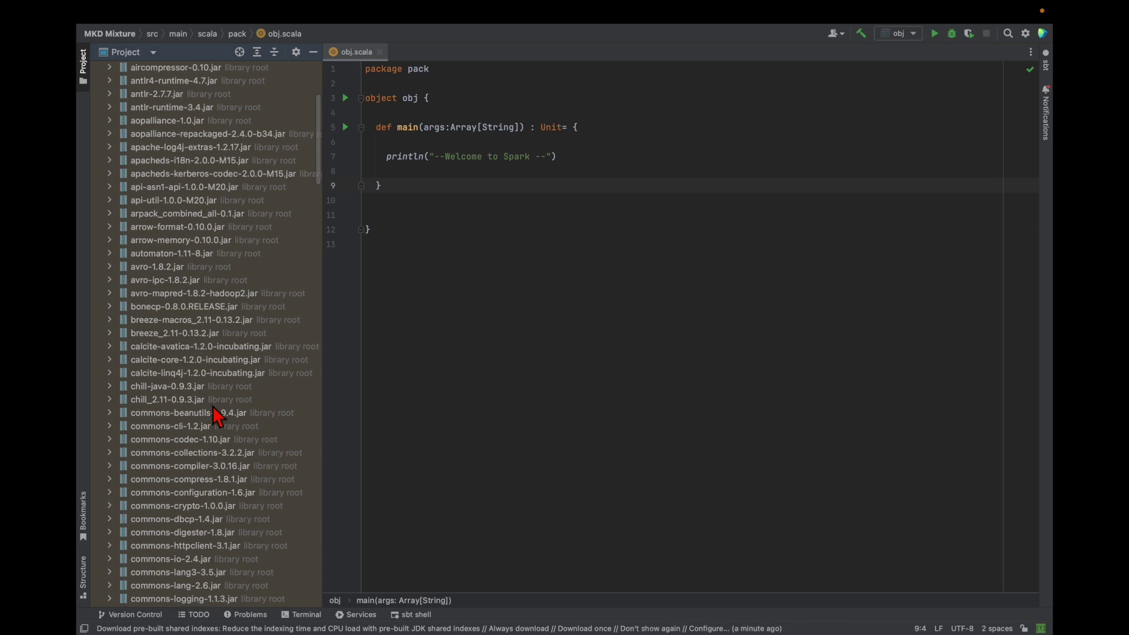
scroll(216, 415, down, 10)
scroll(217, 416, down, 1)
scroll(216, 414, down, 2)
scroll(217, 414, down, 4)
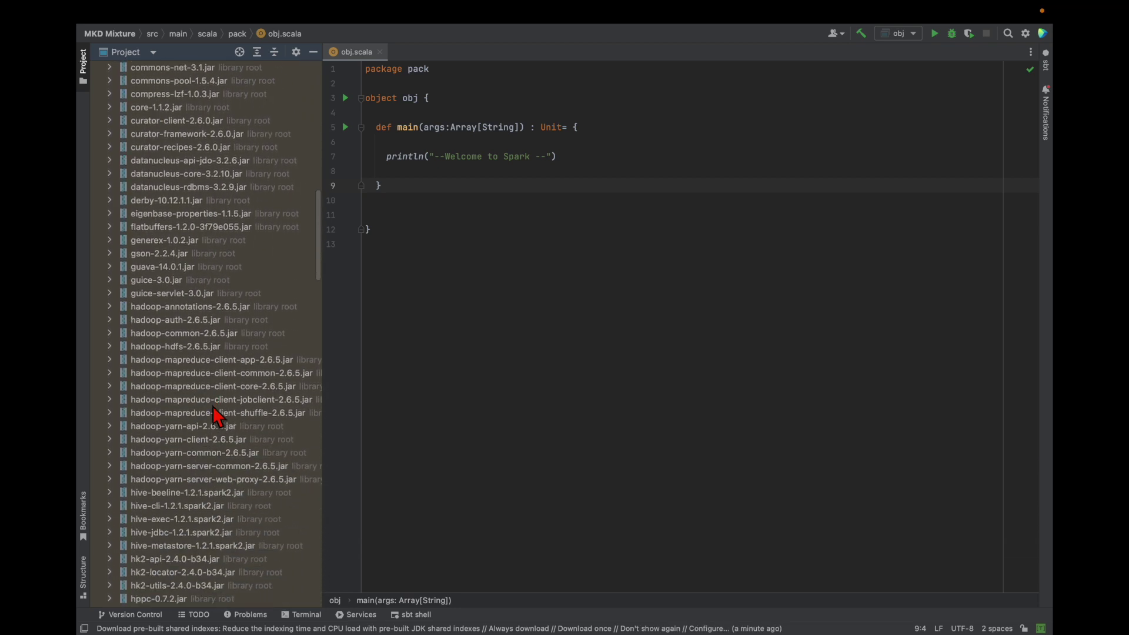
scroll(216, 415, down, 2)
scroll(216, 415, down, 1)
scroll(217, 414, down, 1)
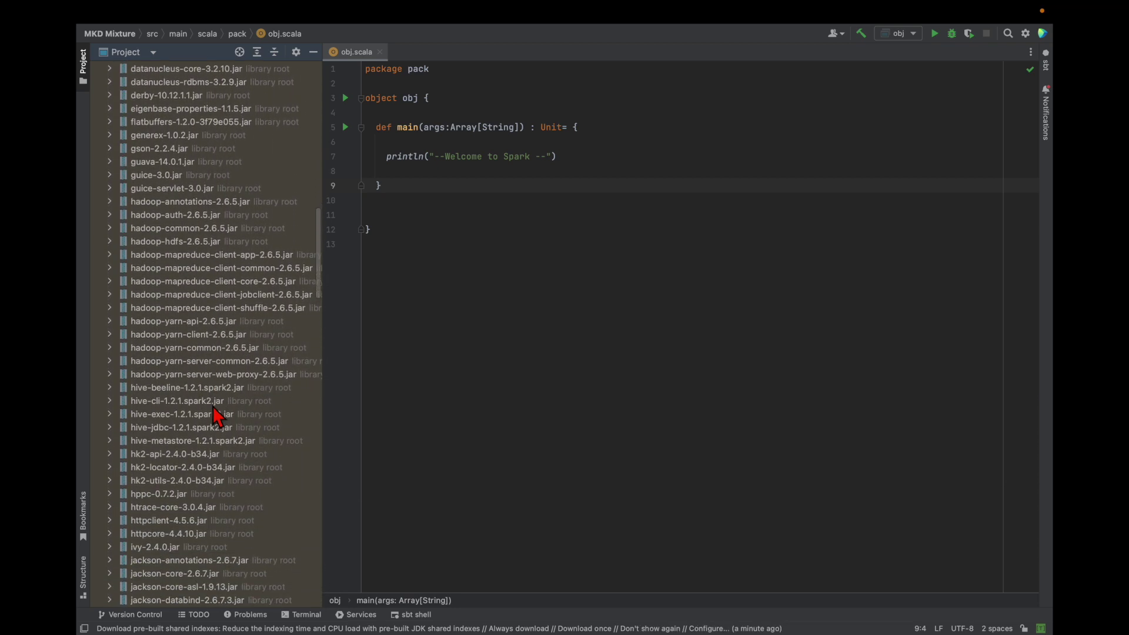
scroll(216, 415, down, 4)
scroll(216, 415, down, 1)
scroll(216, 415, down, 3)
scroll(216, 415, down, 4)
scroll(216, 415, down, 2)
scroll(216, 415, down, 7)
scroll(217, 415, down, 2)
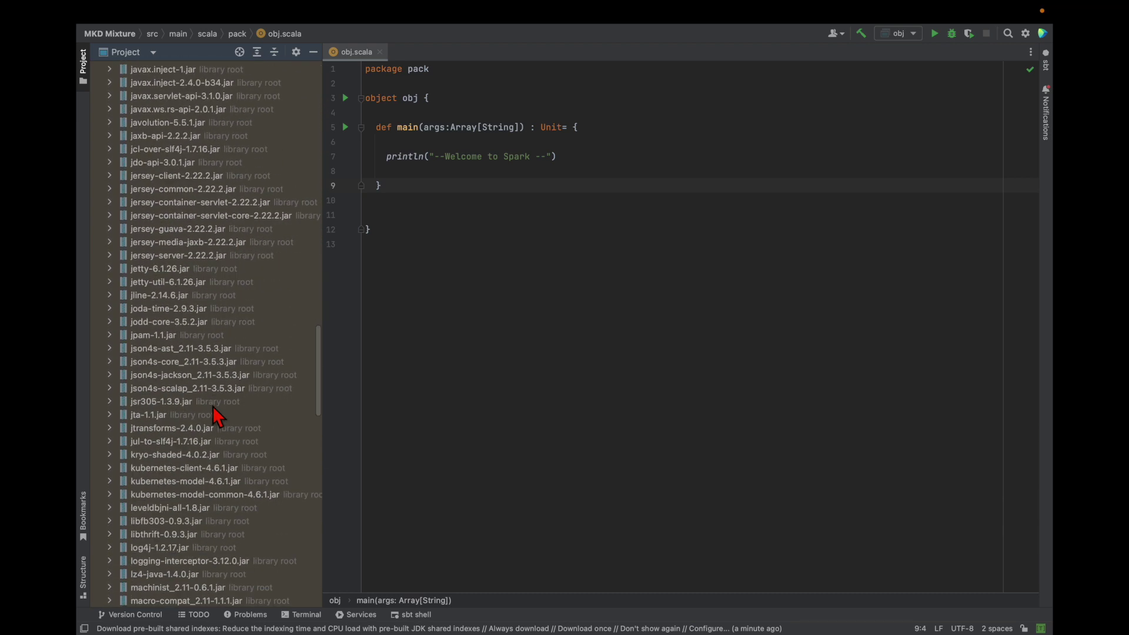
scroll(216, 415, down, 5)
scroll(216, 415, down, 1)
scroll(217, 415, down, 7)
scroll(216, 414, down, 9)
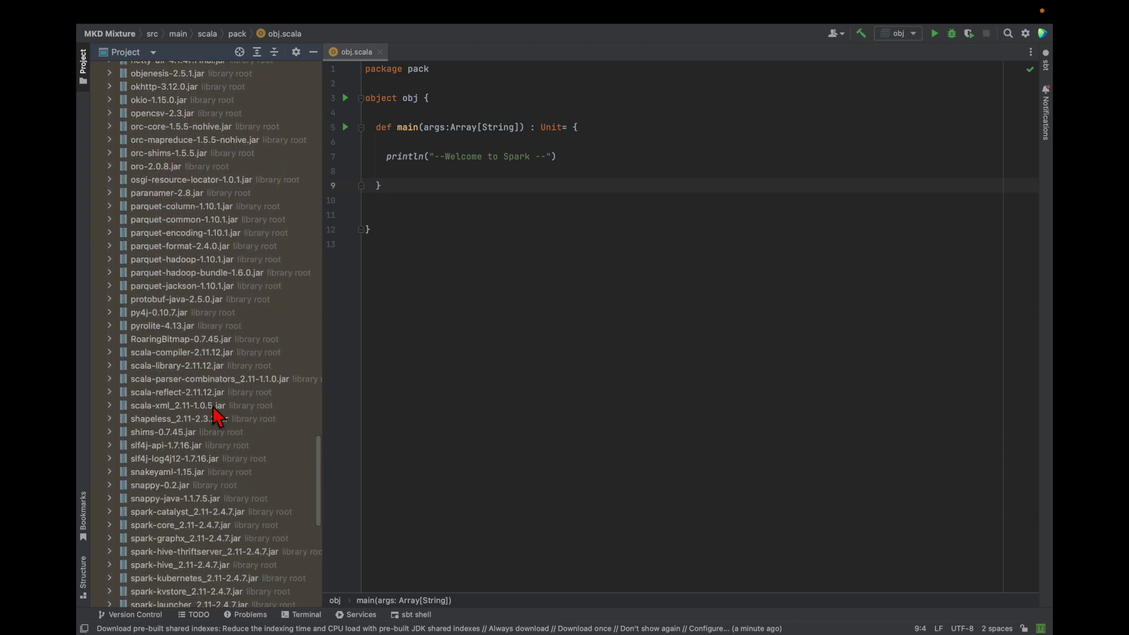
scroll(215, 415, down, 2)
scroll(216, 414, down, 11)
scroll(217, 414, down, 2)
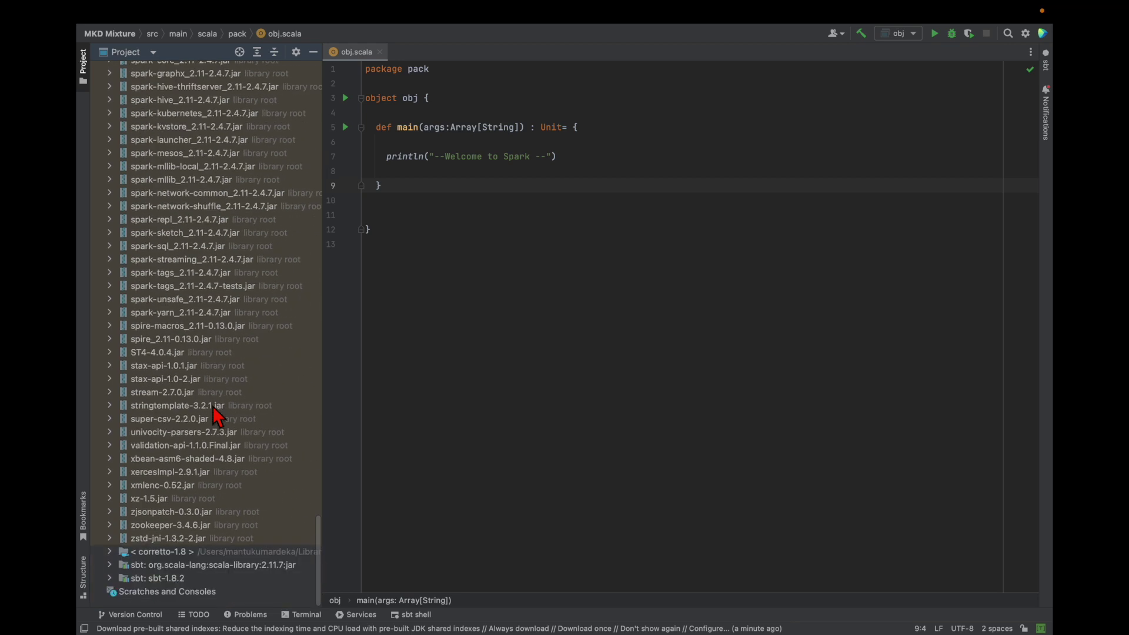
scroll(216, 415, up, 5)
scroll(216, 415, up, 4)
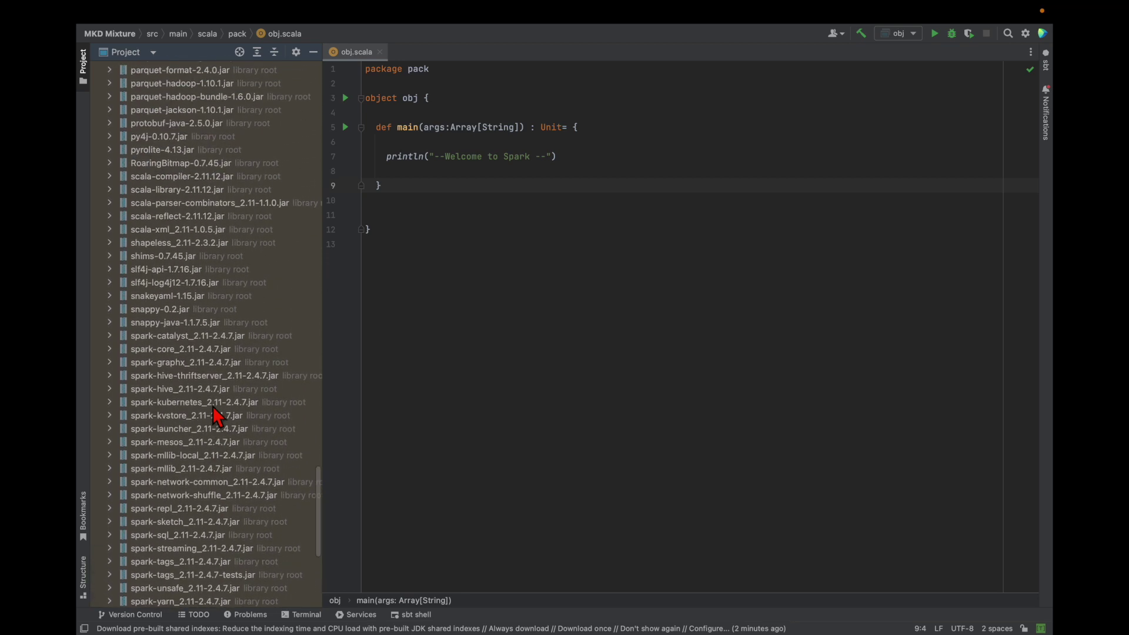
scroll(216, 424, up, 1)
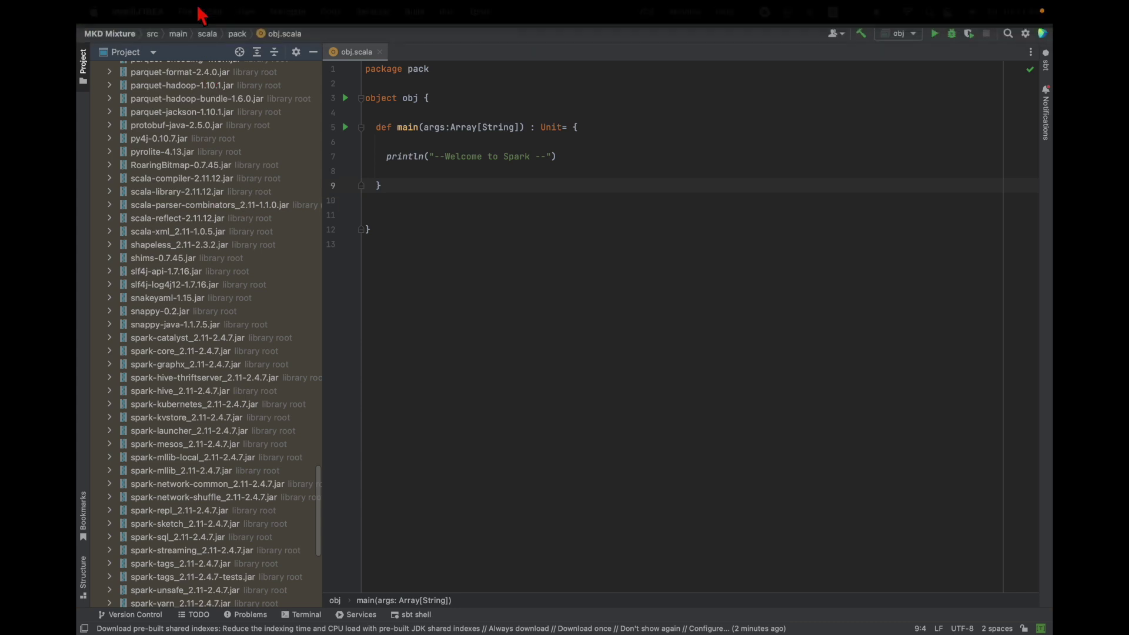
click(184, 12)
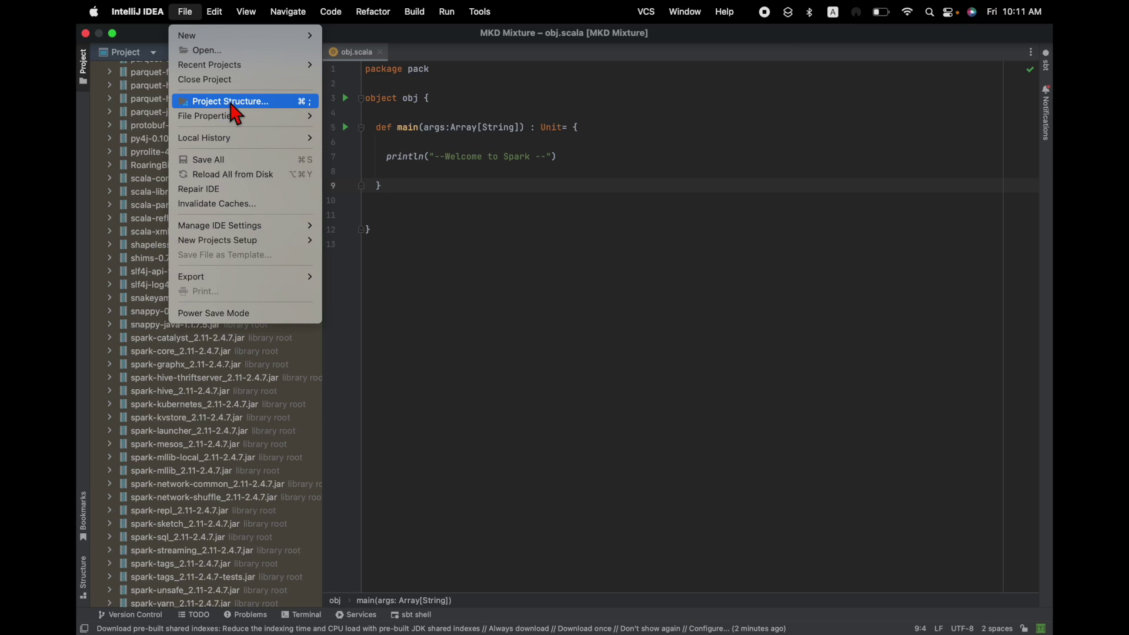
click(230, 104)
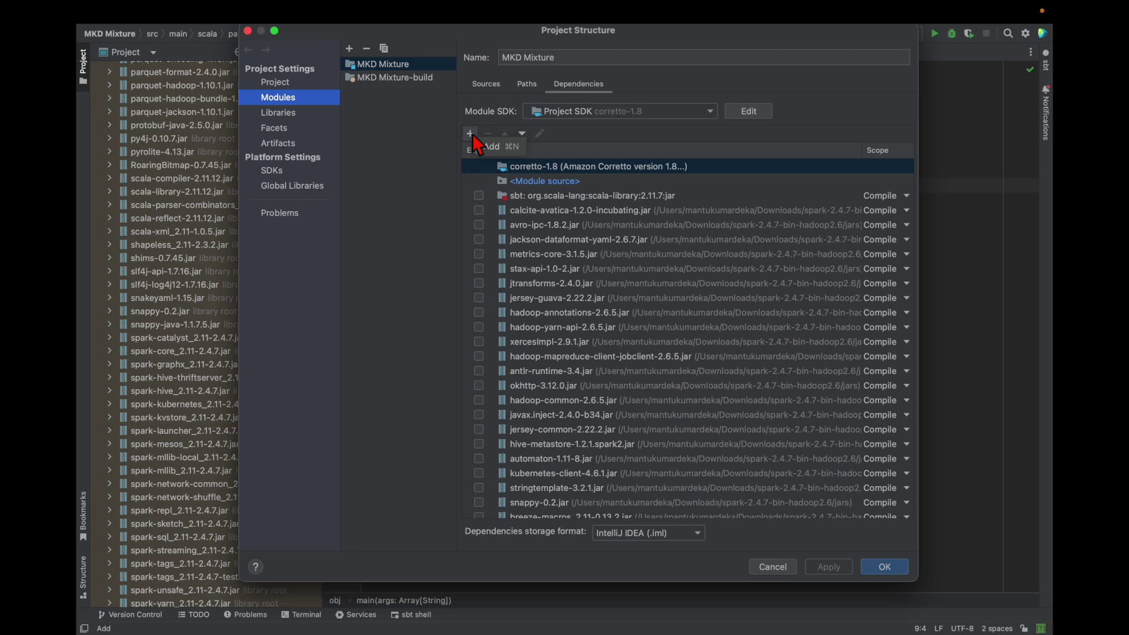
click(248, 31)
click(112, 32)
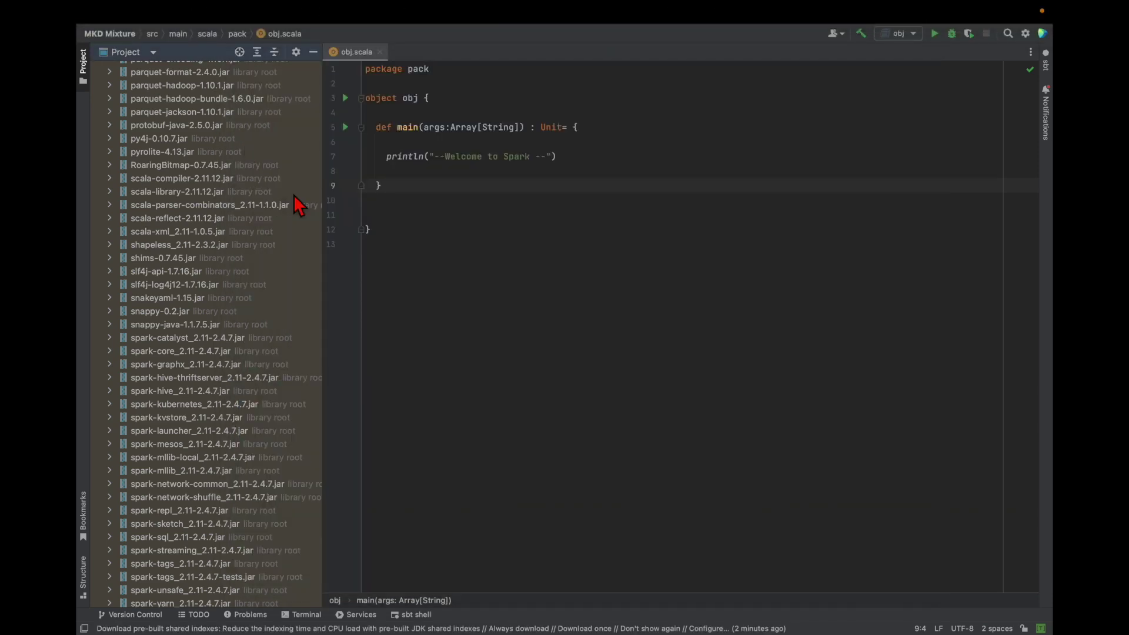
scroll(309, 243, up, 5)
scroll(309, 242, up, 5)
scroll(309, 243, up, 5)
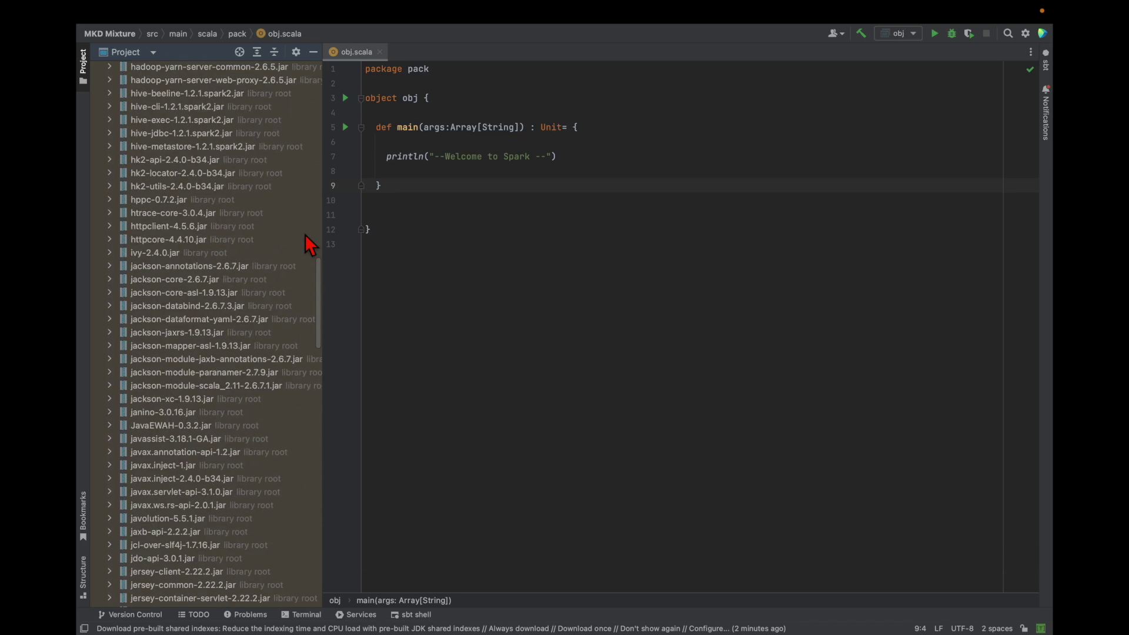
scroll(308, 242, up, 5)
scroll(308, 242, up, 5)
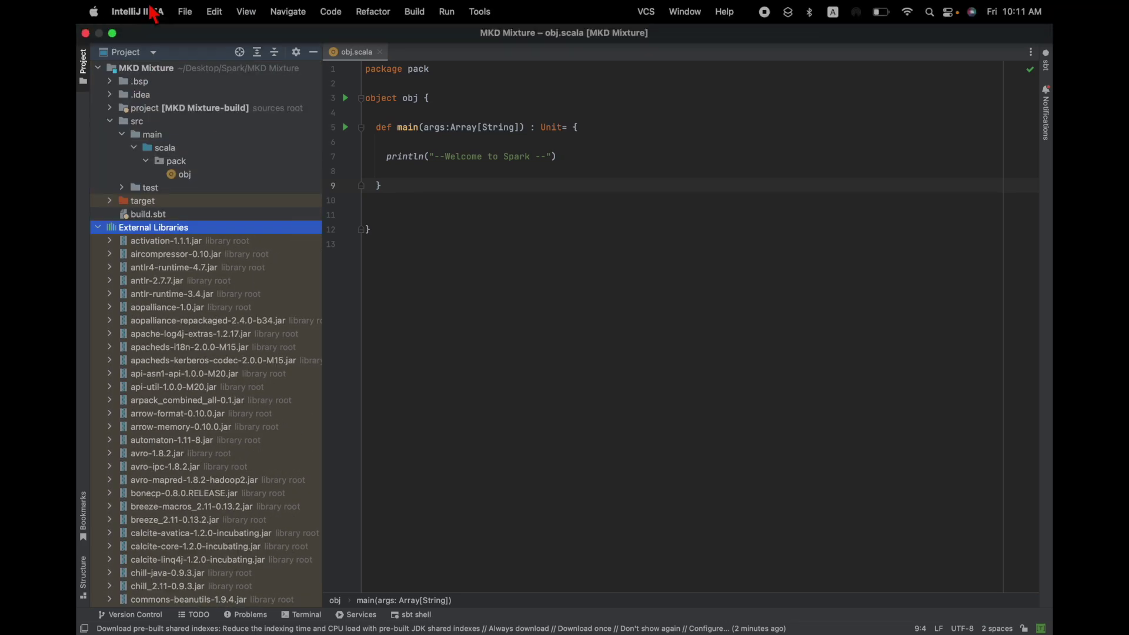
- Exit full-screen mode using the green window button
click(112, 33)
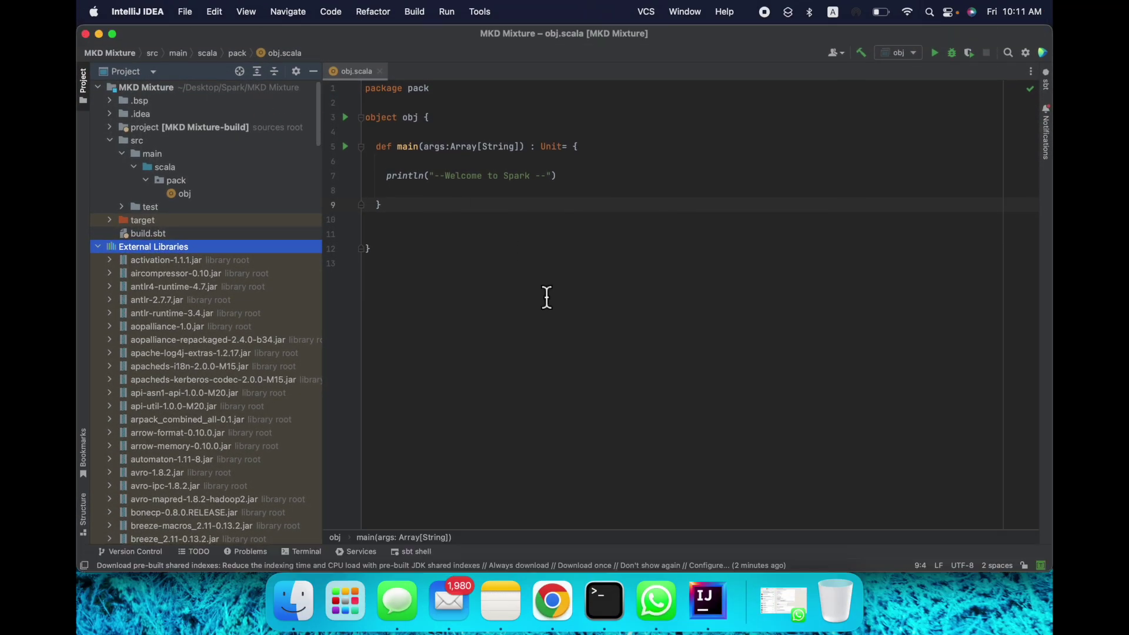